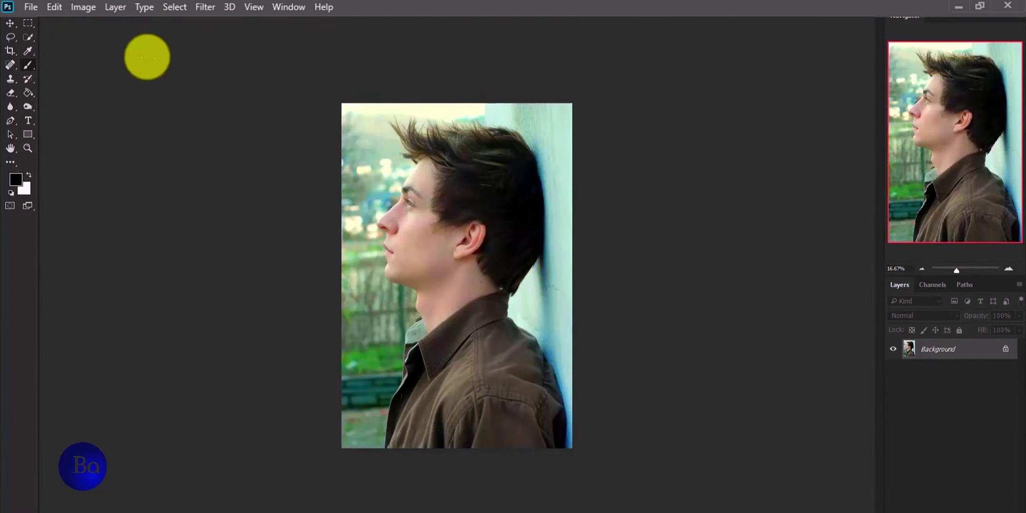
# Brush a Quick Selection over the man's figure to separate him from the background.
pyautogui.rightClick(26, 37)
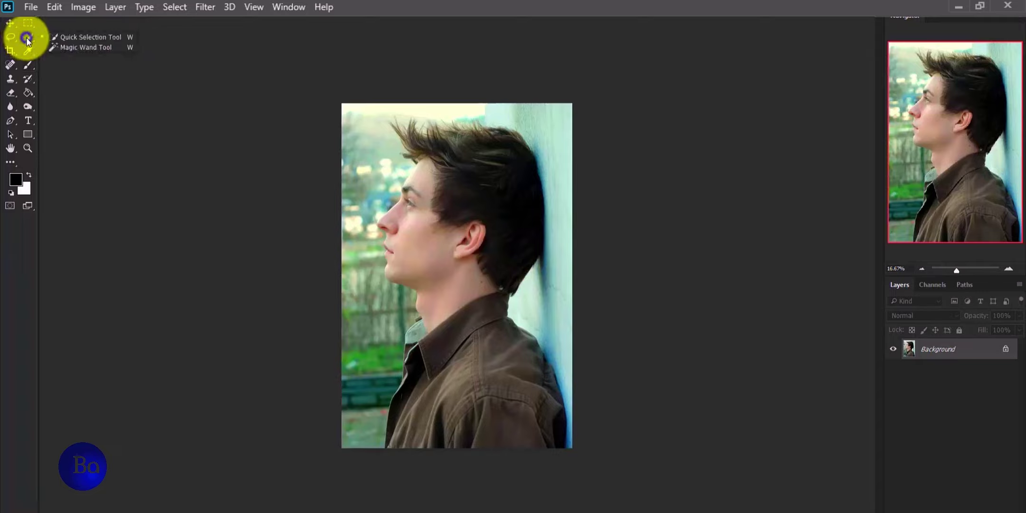
pyautogui.click(90, 37)
pyautogui.moveTo(488, 377)
pyautogui.mouseDown()
pyautogui.moveTo(461, 423)
pyautogui.moveTo(412, 412)
pyautogui.moveTo(446, 241)
pyautogui.moveTo(446, 169)
pyautogui.moveTo(420, 144)
pyautogui.mouseUp()
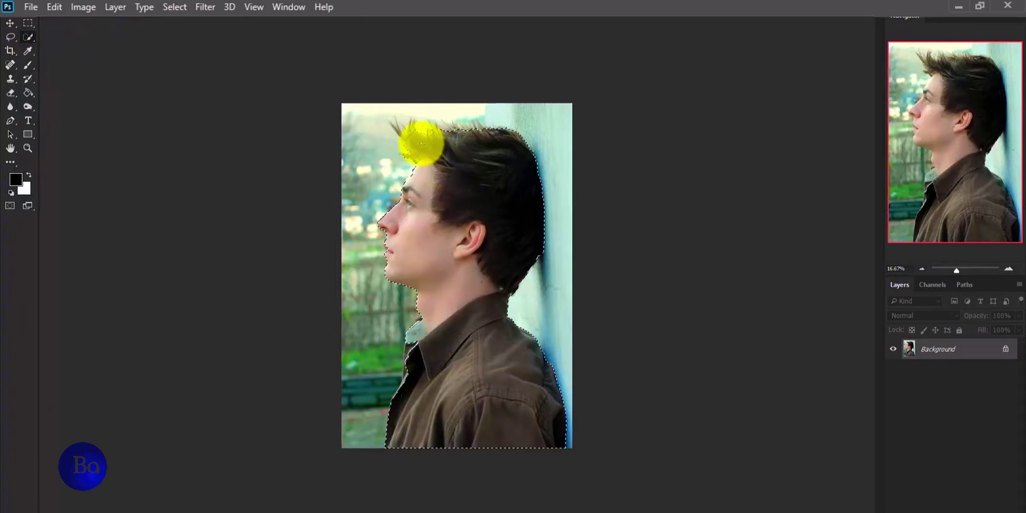
# Zoom in and add the missed forehead, face, jaw, neck, collar and hair edges.
pyautogui.hotkey('ctrl', '+')
pyautogui.hotkey('ctrl', '+')
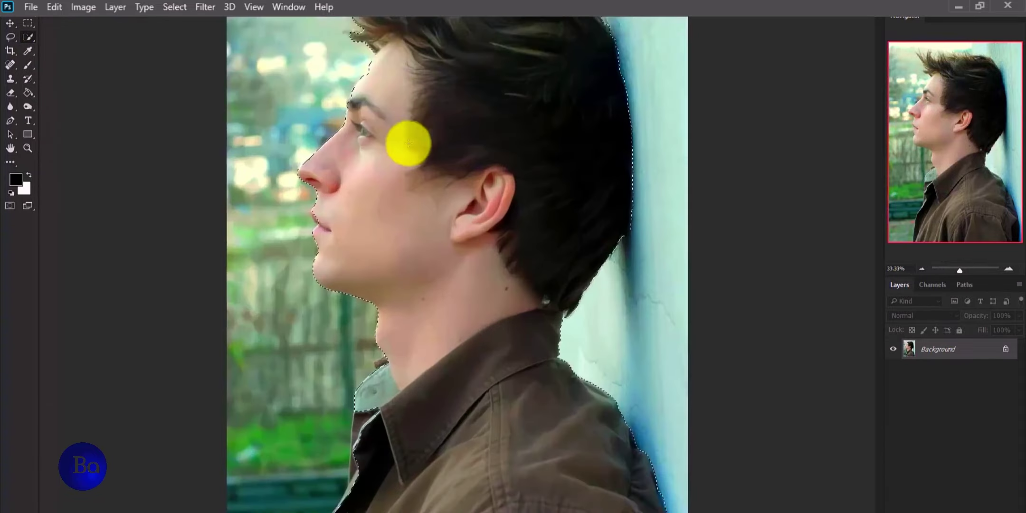
pyautogui.hotkey('ctrl', '+')
pyautogui.scroll(-3, 400, 355)
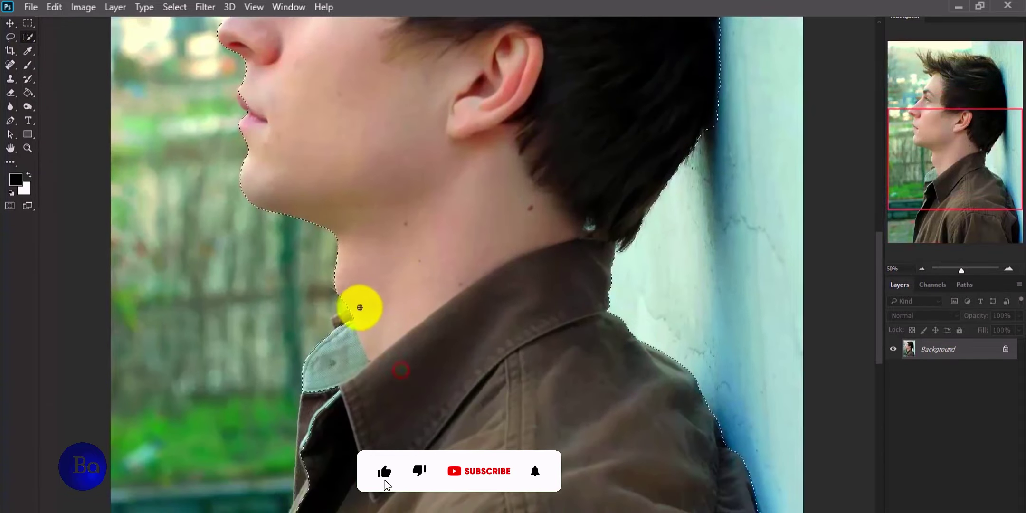
pyautogui.scroll(7, 323, 309)
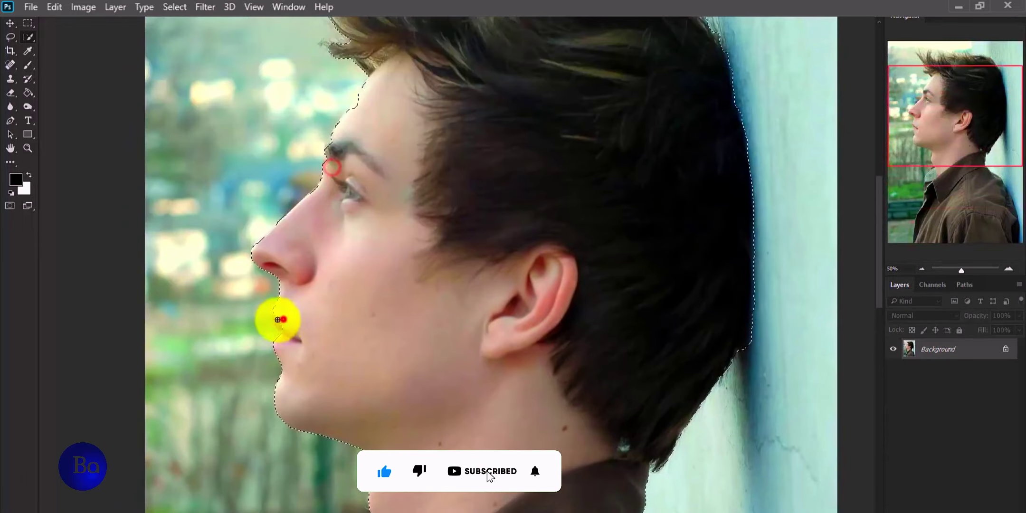
pyautogui.click(359, 97)
pyautogui.click(336, 145)
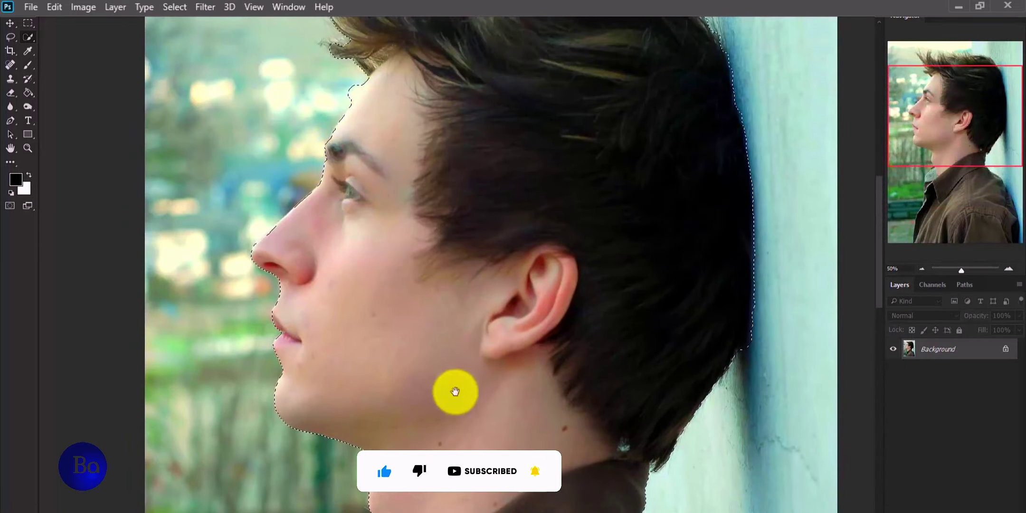
pyautogui.click(454, 391)
pyautogui.scroll(-10, 454, 391)
pyautogui.click(294, 302)
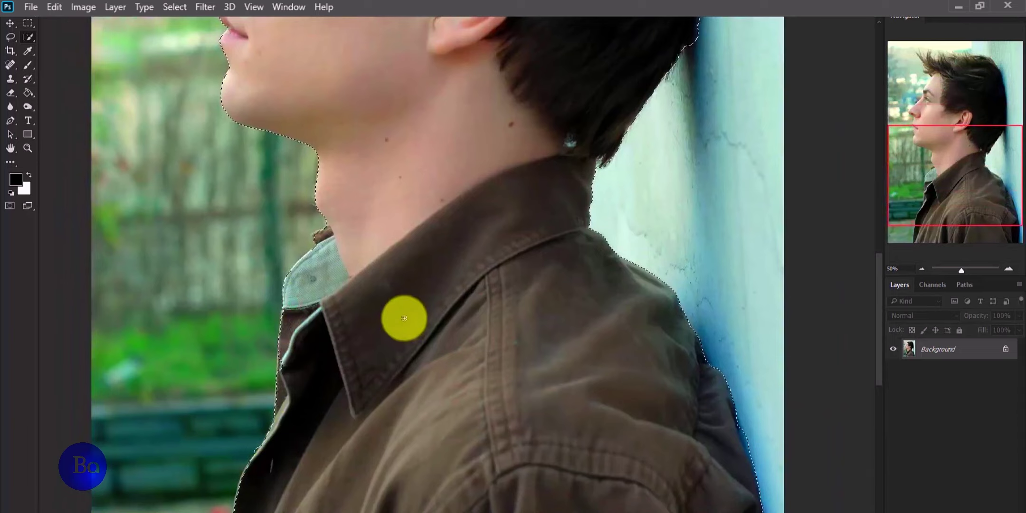
pyautogui.hotkey('ctrl', '-')
pyautogui.hotkey('ctrl', '-')
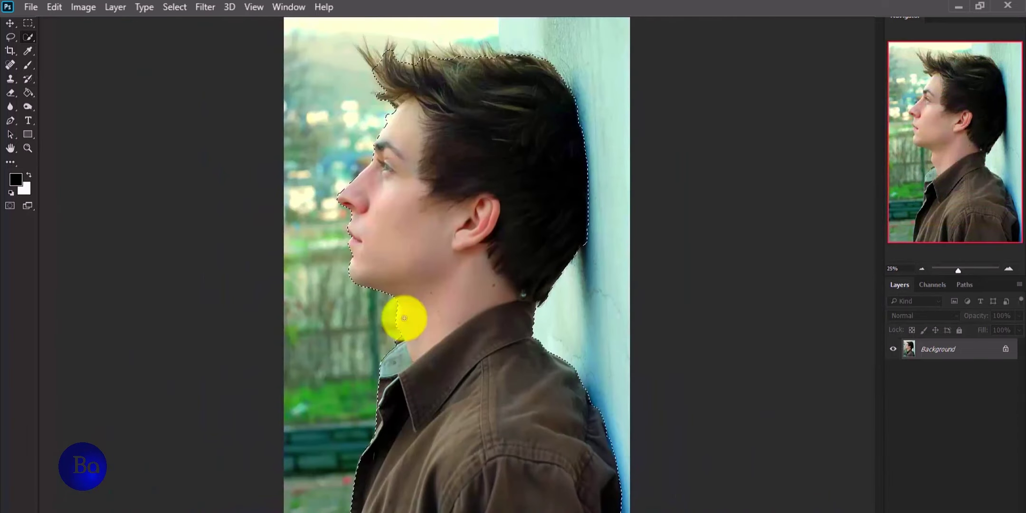
pyautogui.click(366, 103)
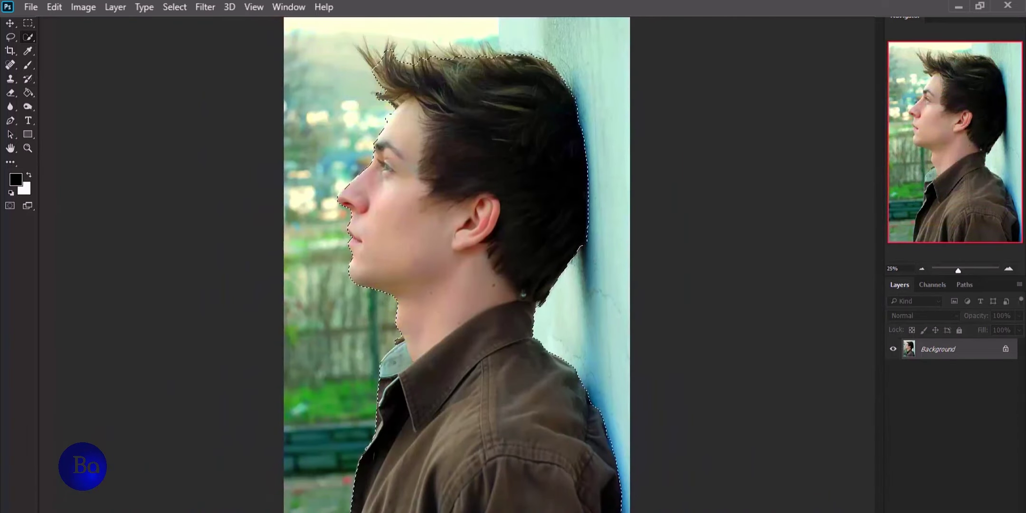
# In Select and Mask on black view, refine the top and back hair edges.
pyautogui.hotkey('ctrl', 'alt', 'r')
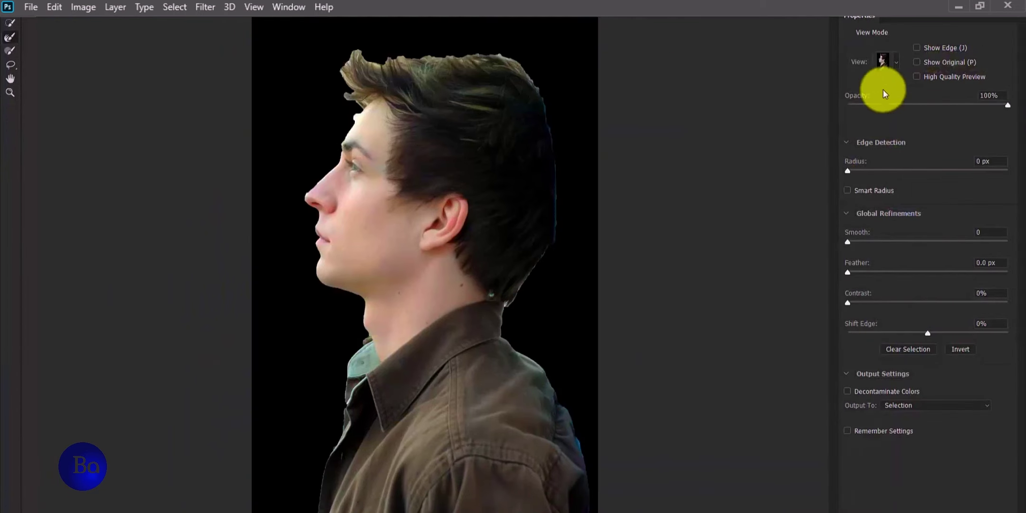
pyautogui.click(893, 64)
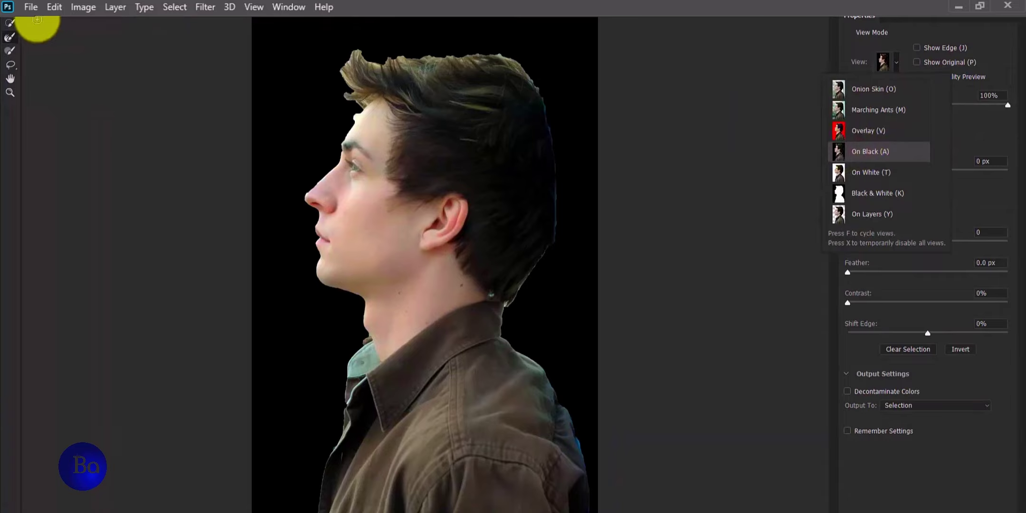
pyautogui.click(10, 38)
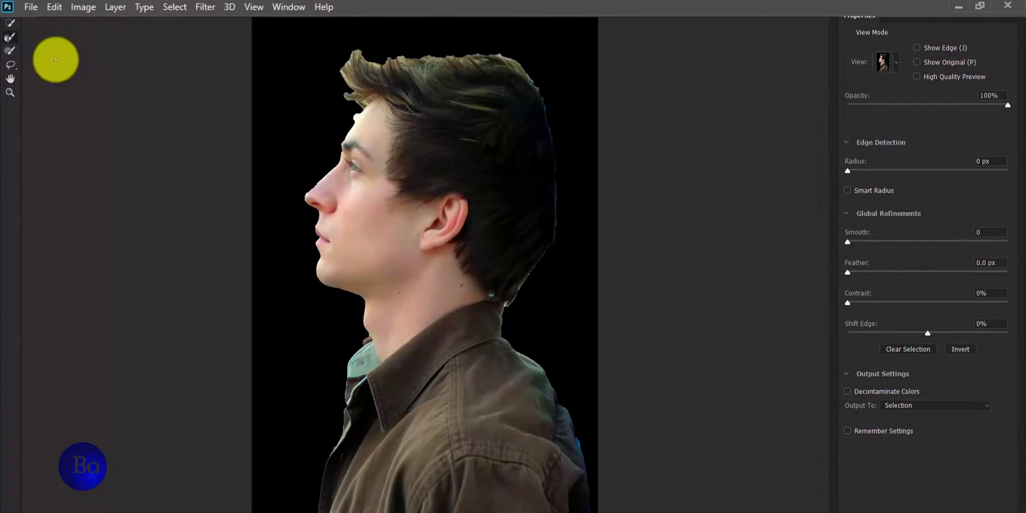
pyautogui.moveTo(344, 87)
pyautogui.mouseDown()
pyautogui.moveTo(364, 65)
pyautogui.moveTo(359, 97)
pyautogui.moveTo(437, 61)
pyautogui.moveTo(365, 71)
pyautogui.moveTo(378, 90)
pyautogui.moveTo(428, 90)
pyautogui.mouseUp()
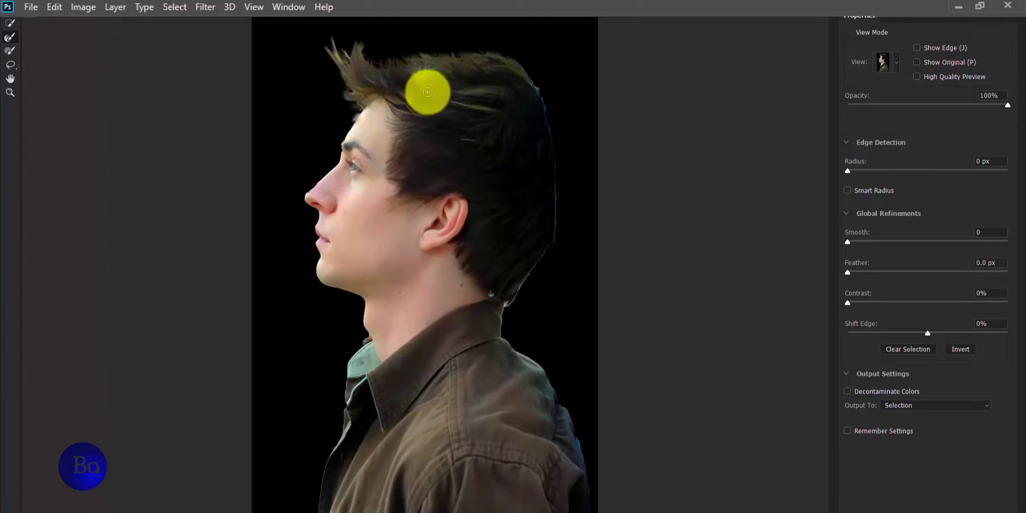
pyautogui.moveTo(492, 295); pyautogui.dragTo(511, 275)
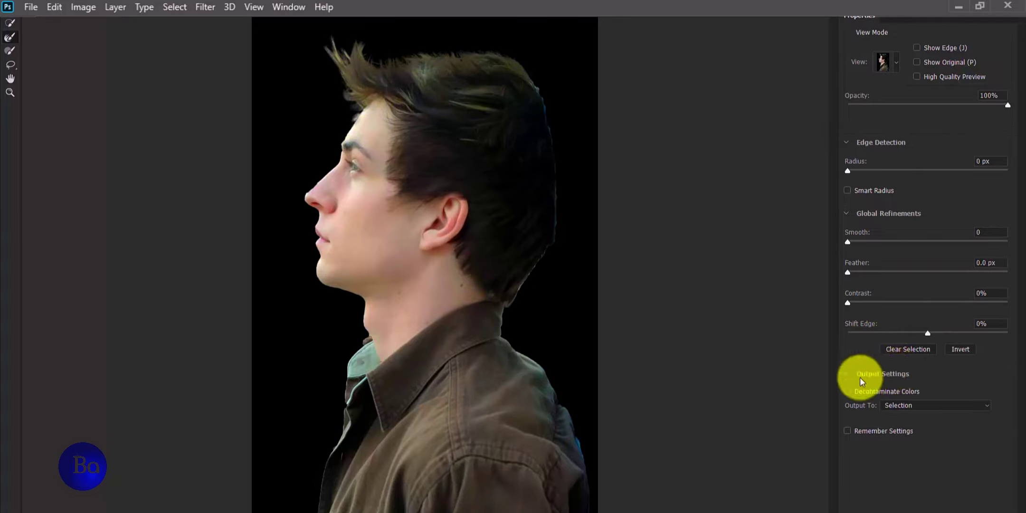
# Output the refined selection to a new layer.
pyautogui.click(914, 407)
pyautogui.click(917, 433)
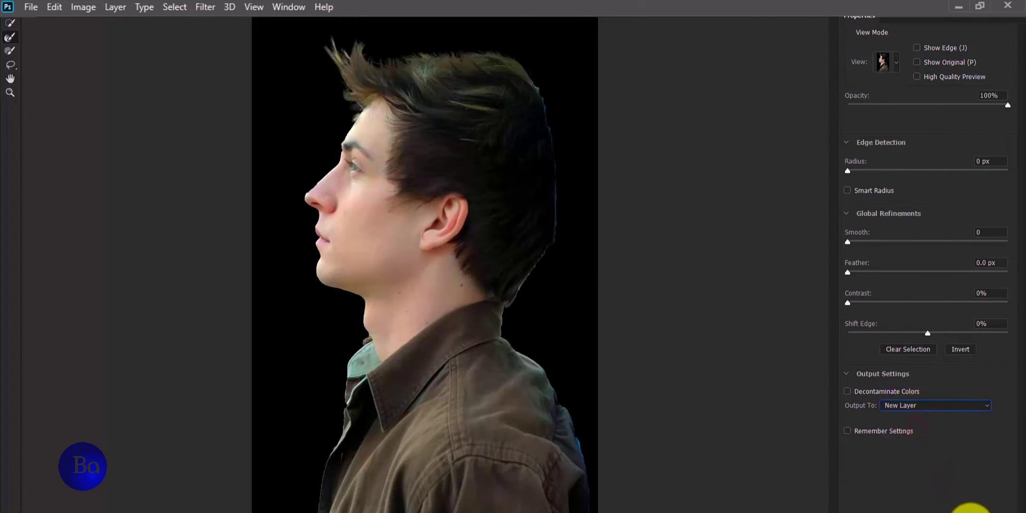
pyautogui.click(969, 509)
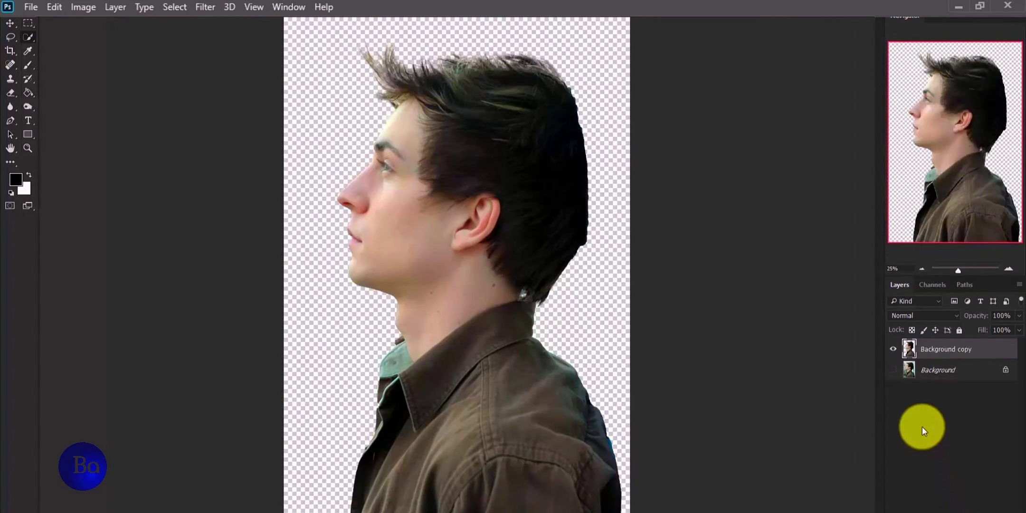
# Delete the Background layer and rename the Background copy layer to 'model'.
pyautogui.click(958, 369)
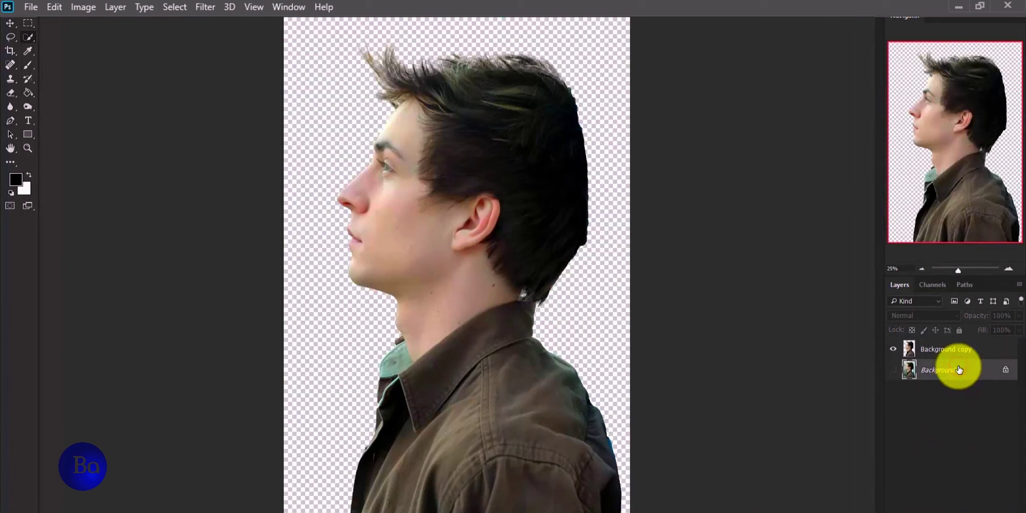
pyautogui.press('Delete')
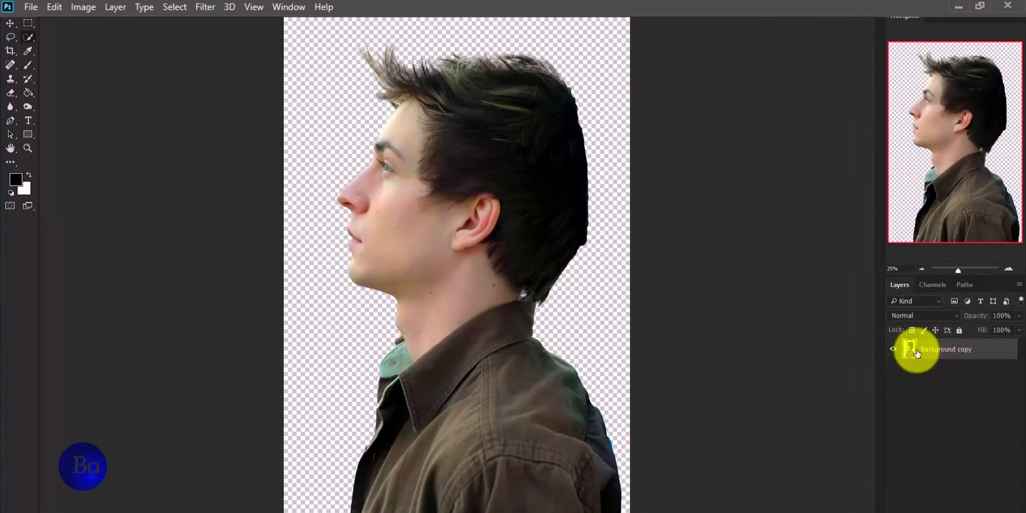
pyautogui.doubleClick(933, 353)
pyautogui.write('model')
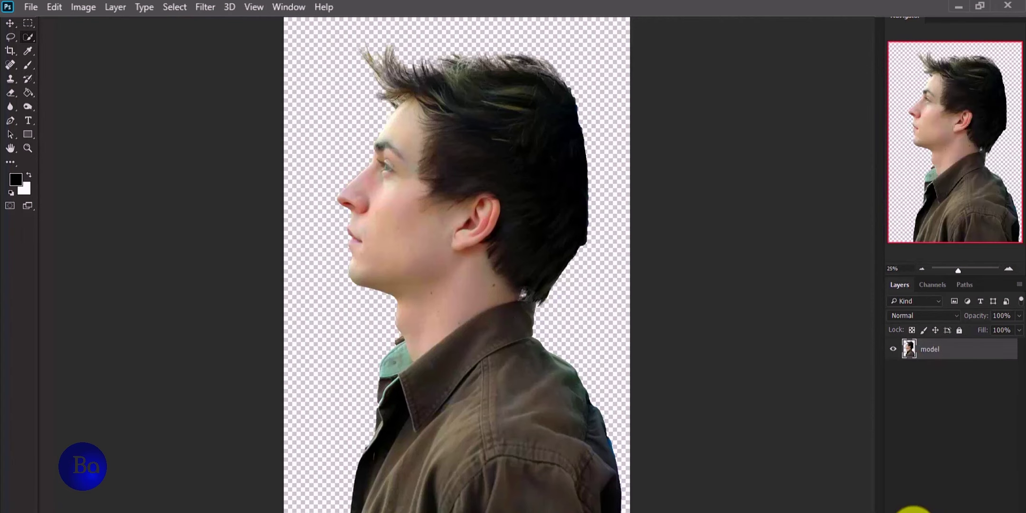
pyautogui.hotkey('ctrl', '-')
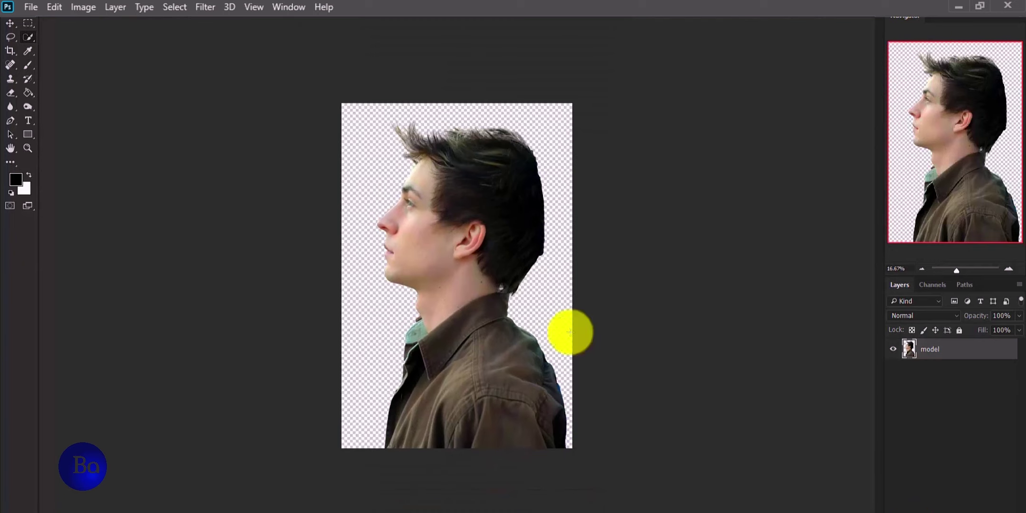
# Crop the canvas wider on left and right and taller above the hair, then deselect the layer.
pyautogui.click(8, 51)
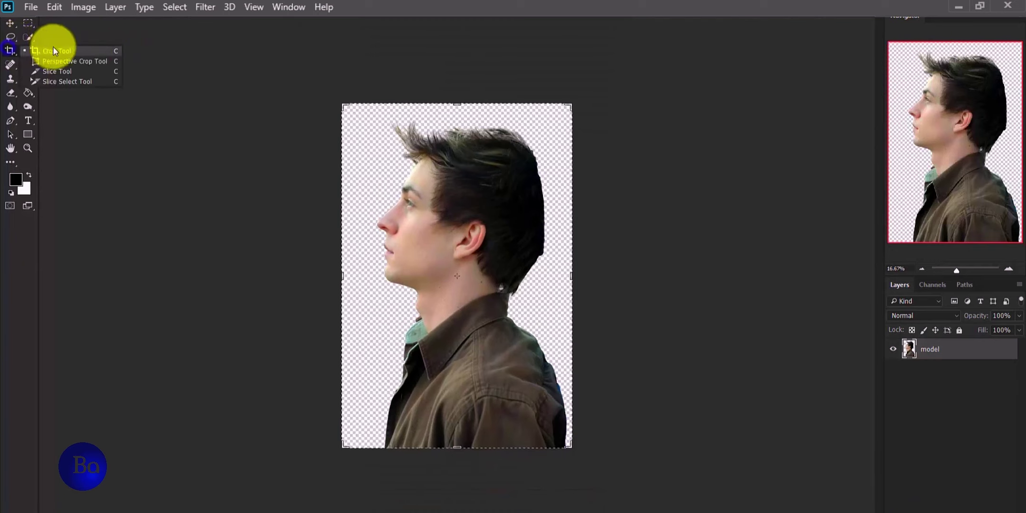
pyautogui.click(52, 45)
pyautogui.click(342, 280)
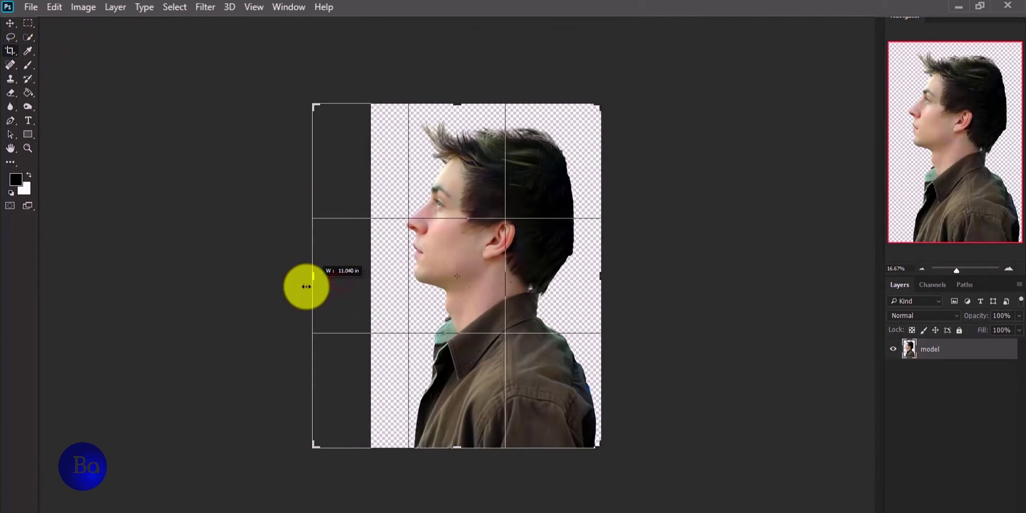
pyautogui.moveTo(342, 281); pyautogui.dragTo(302, 285)
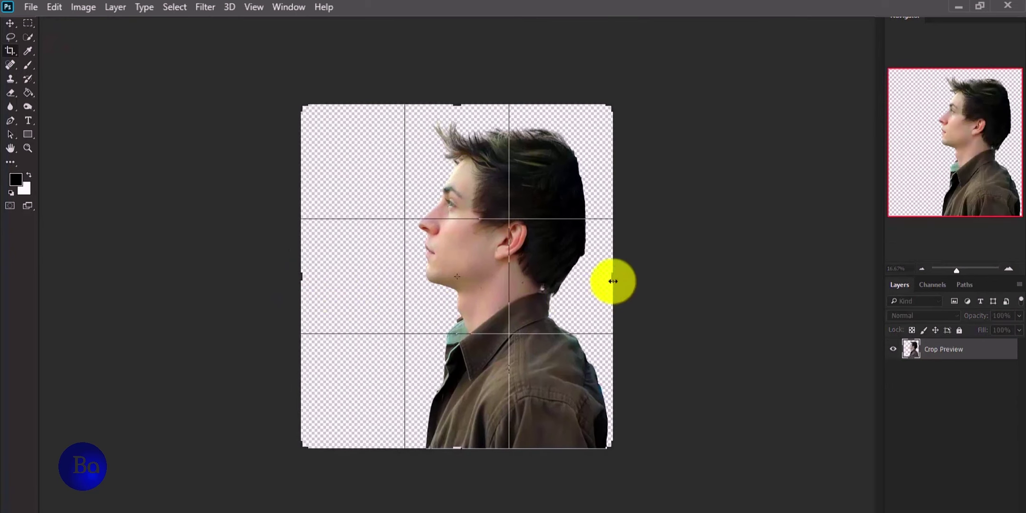
pyautogui.moveTo(612, 281); pyautogui.dragTo(696, 286)
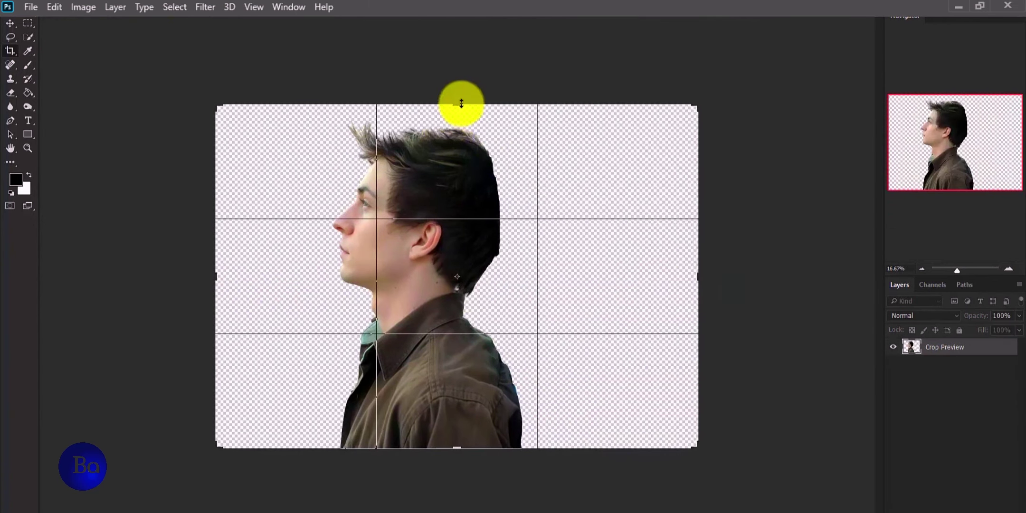
pyautogui.moveTo(461, 103); pyautogui.dragTo(461, 93)
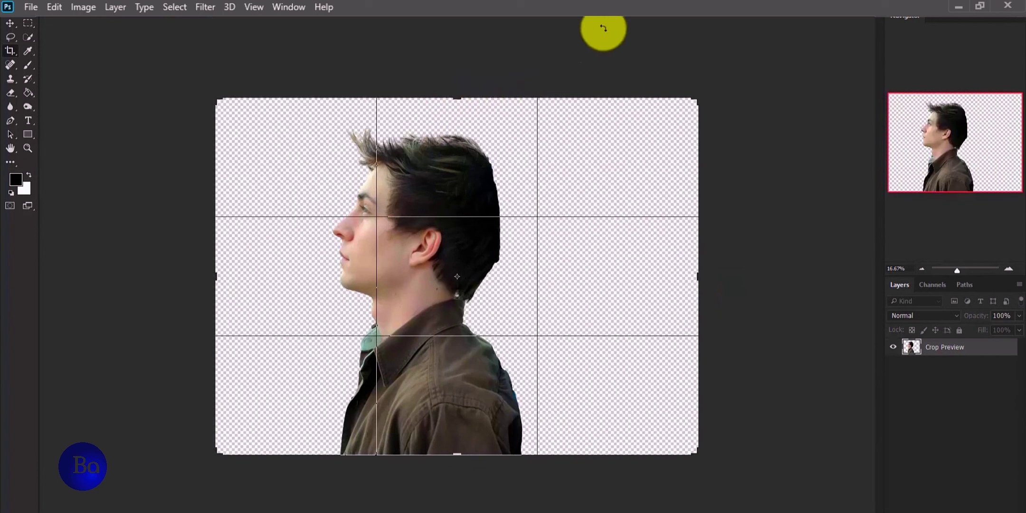
pyautogui.press('Return')
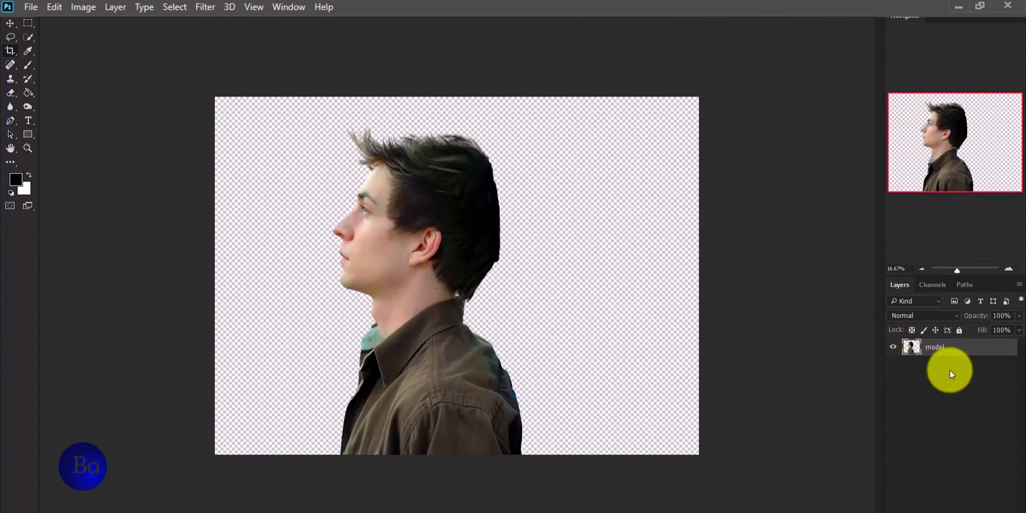
pyautogui.click(947, 404)
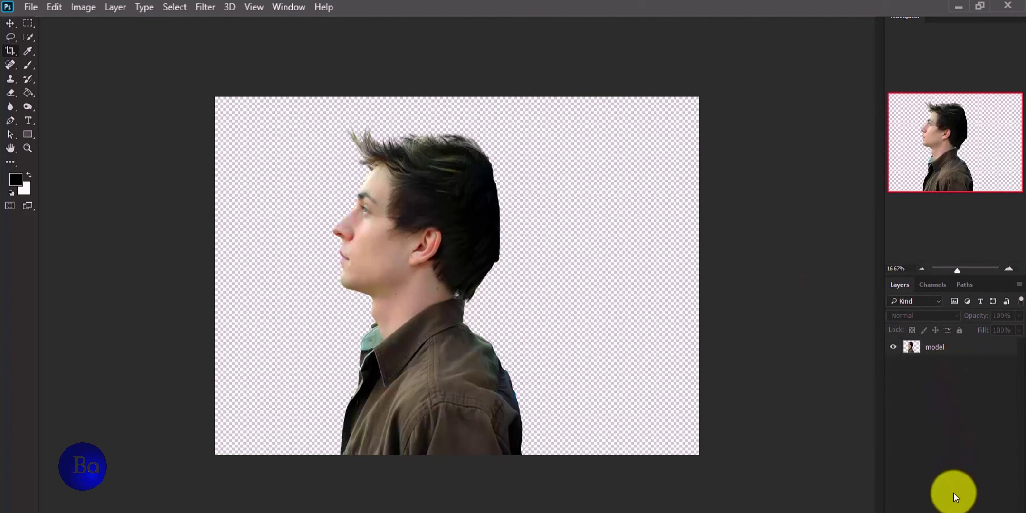
# Add a Gradient fill layer using the Black, White preset.
pyautogui.click(955, 508)
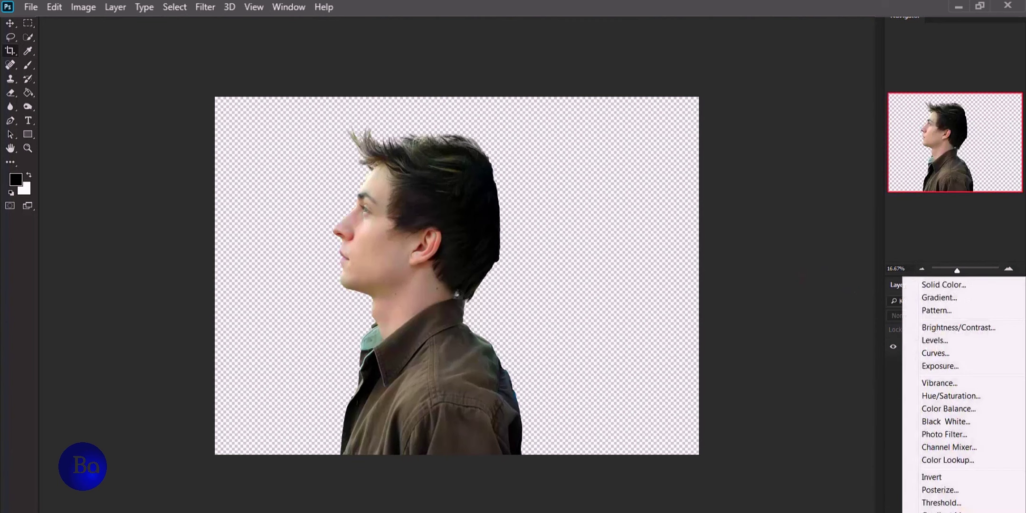
pyautogui.click(943, 298)
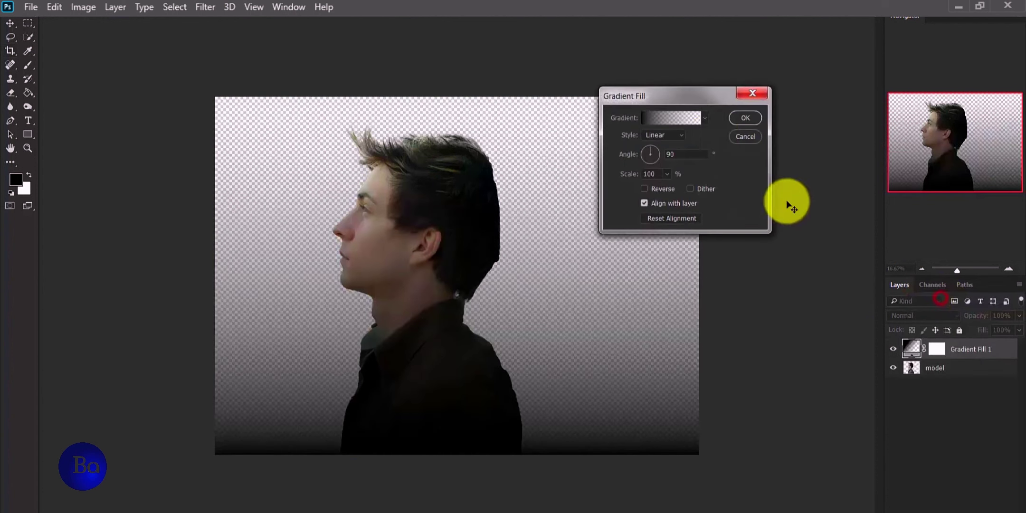
pyautogui.moveTo(693, 96); pyautogui.dragTo(565, 121)
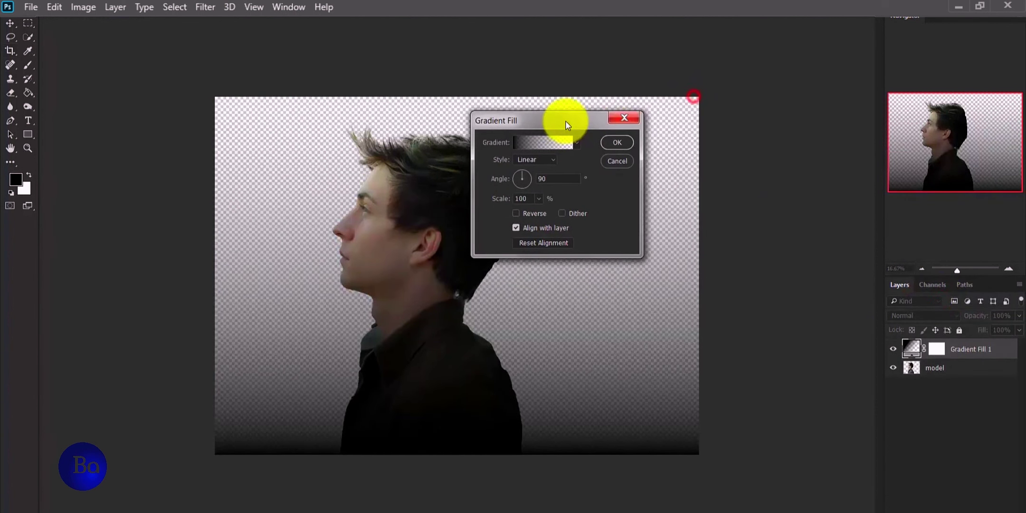
pyautogui.click(541, 140)
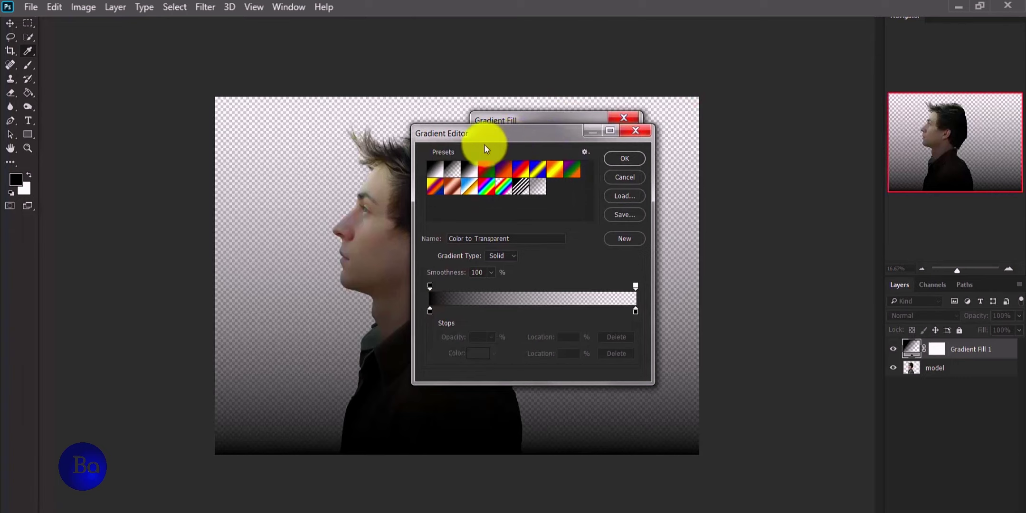
pyautogui.click(468, 172)
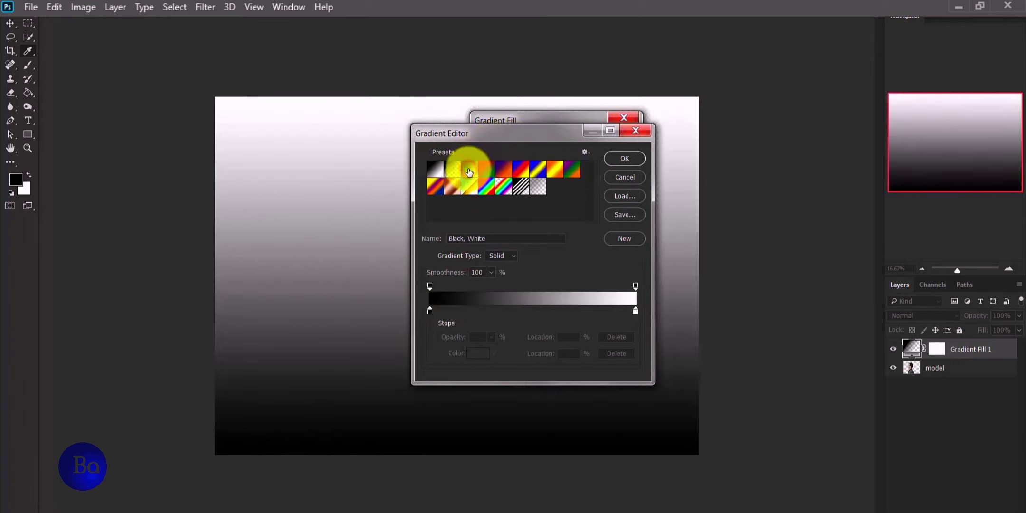
pyautogui.click(632, 159)
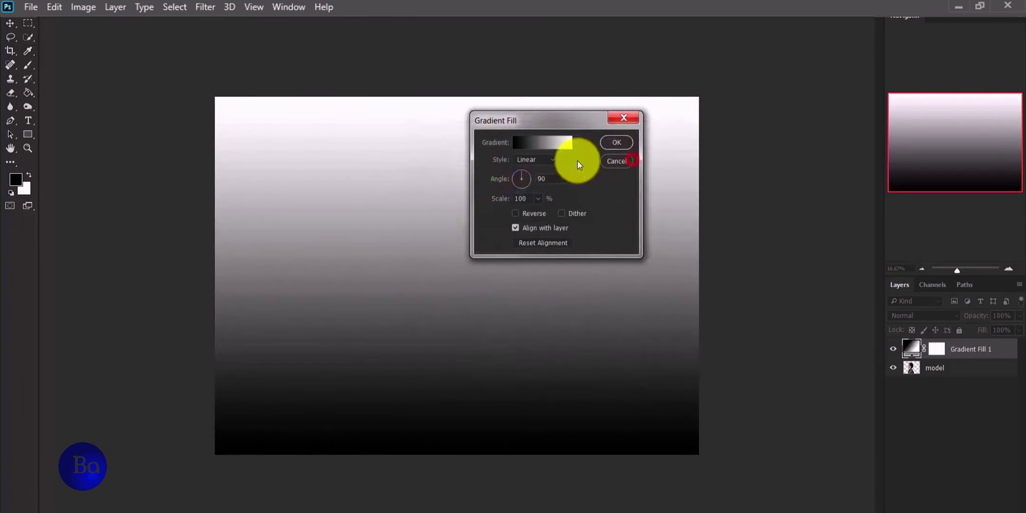
# Make the gradient radial and reversed at 243% scale, with its centre moved lower.
pyautogui.click(532, 160)
pyautogui.click(532, 178)
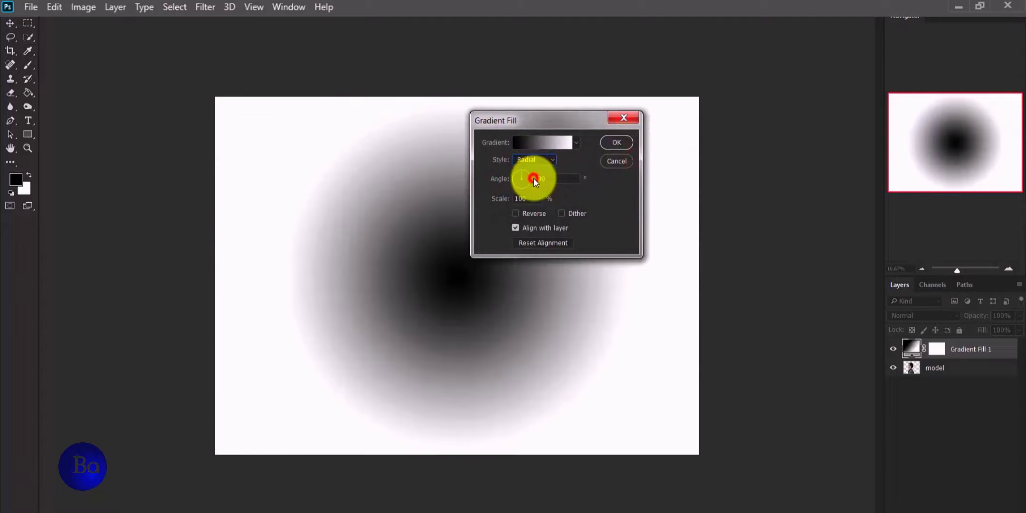
pyautogui.click(554, 179)
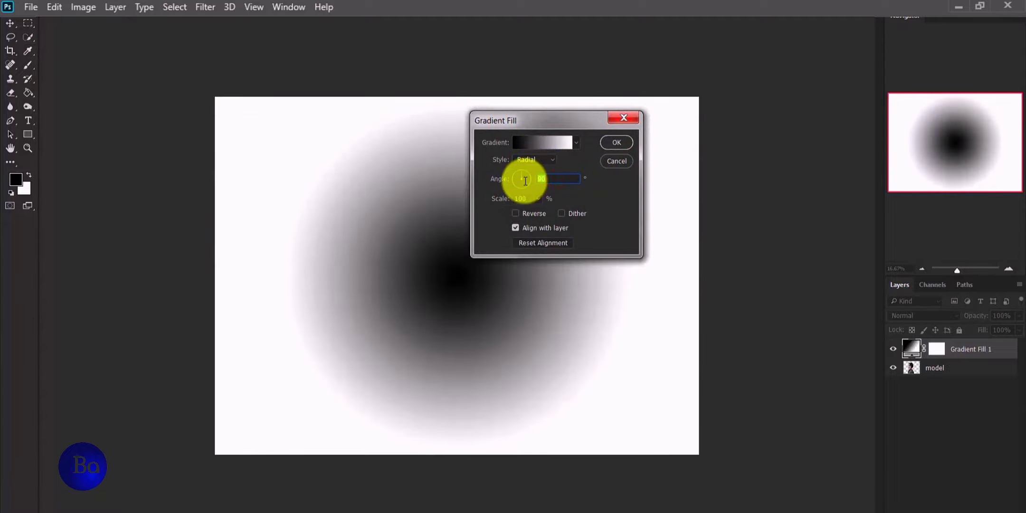
pyautogui.click(515, 213)
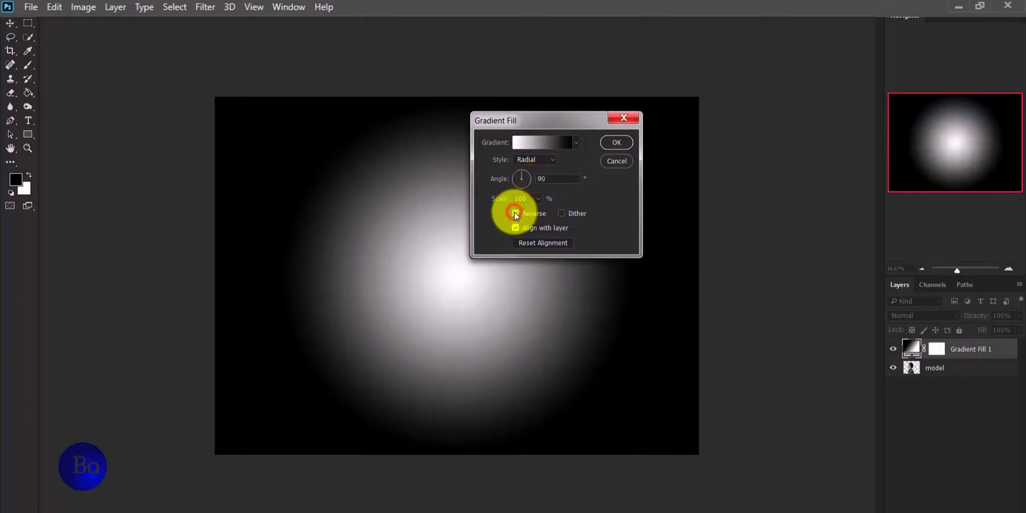
pyautogui.click(541, 198)
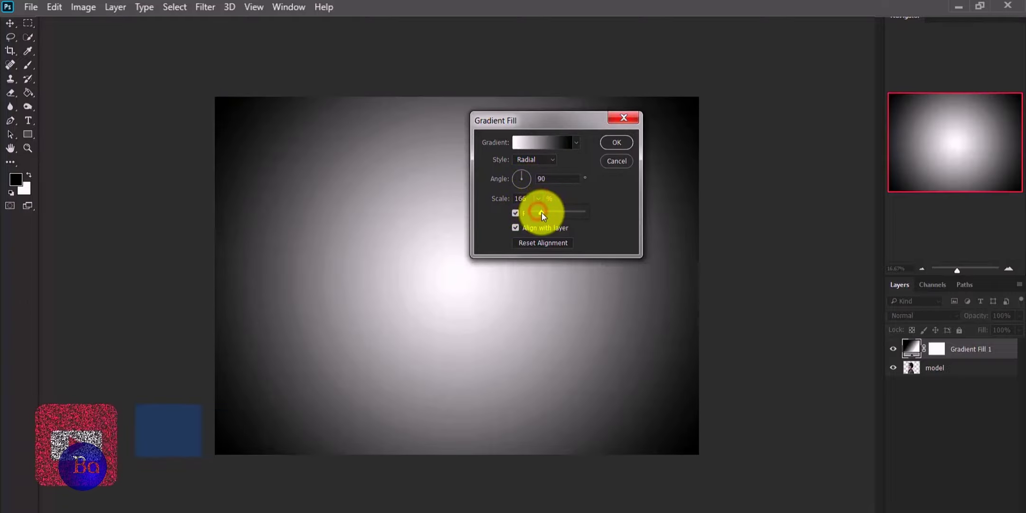
pyautogui.moveTo(538, 212); pyautogui.dragTo(545, 213)
pyautogui.moveTo(537, 121); pyautogui.dragTo(635, 78)
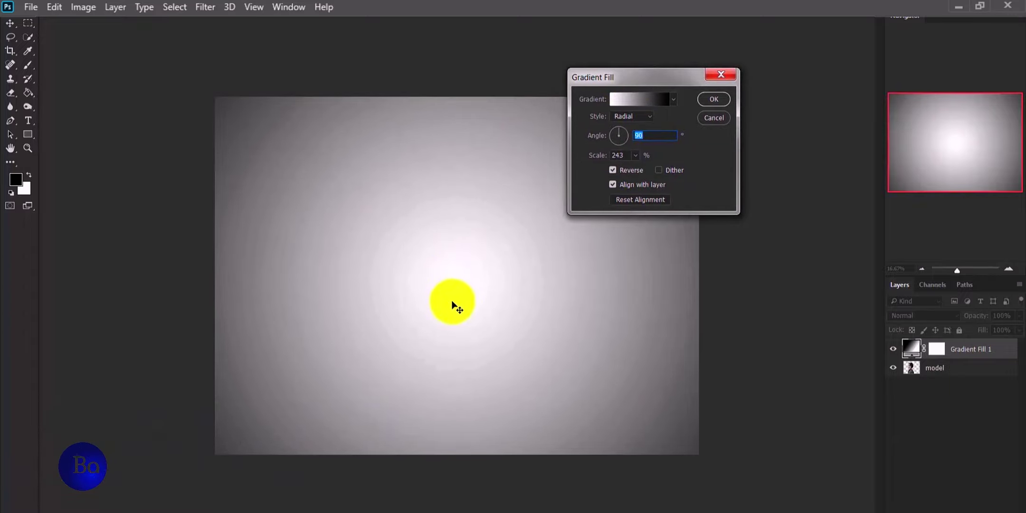
pyautogui.moveTo(451, 281); pyautogui.dragTo(455, 304)
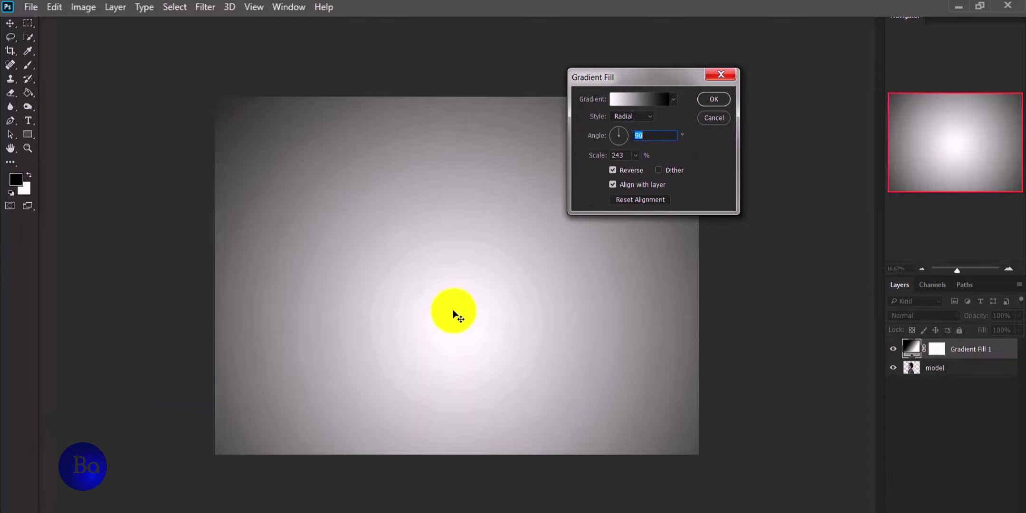
pyautogui.click(712, 100)
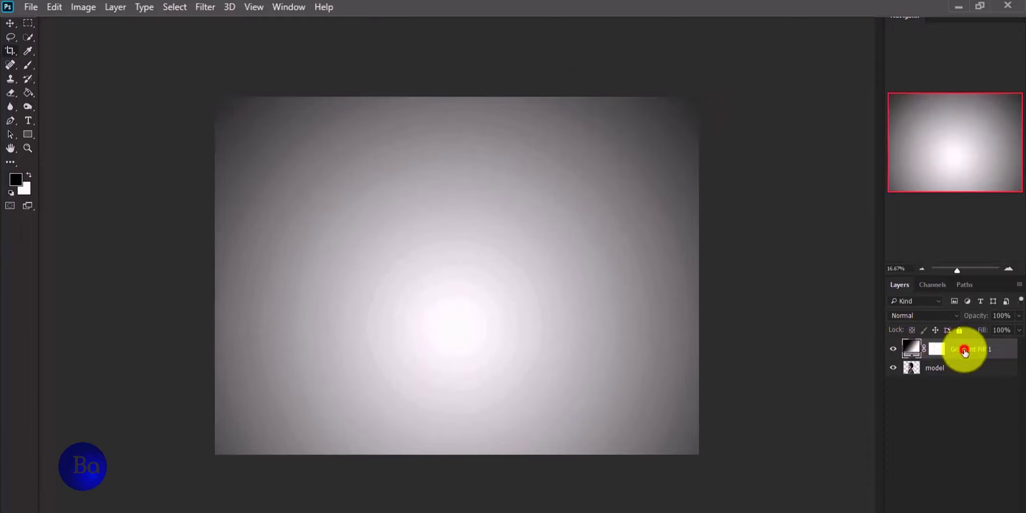
# Move the gradient layer below the model and rename it 'background'.
pyautogui.moveTo(965, 352)
pyautogui.mouseDown()
pyautogui.moveTo(963, 391)
pyautogui.moveTo(961, 375)
pyautogui.mouseUp()
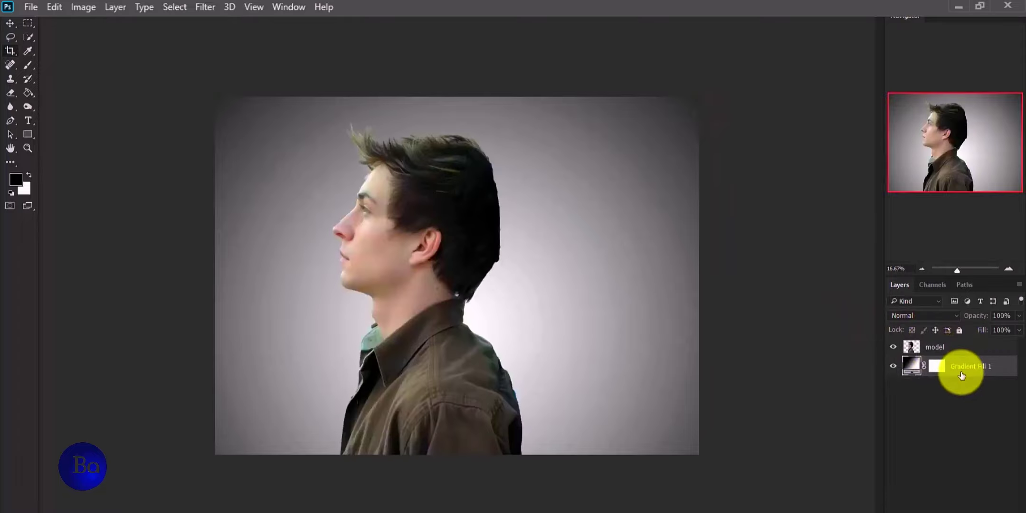
pyautogui.doubleClick(962, 367)
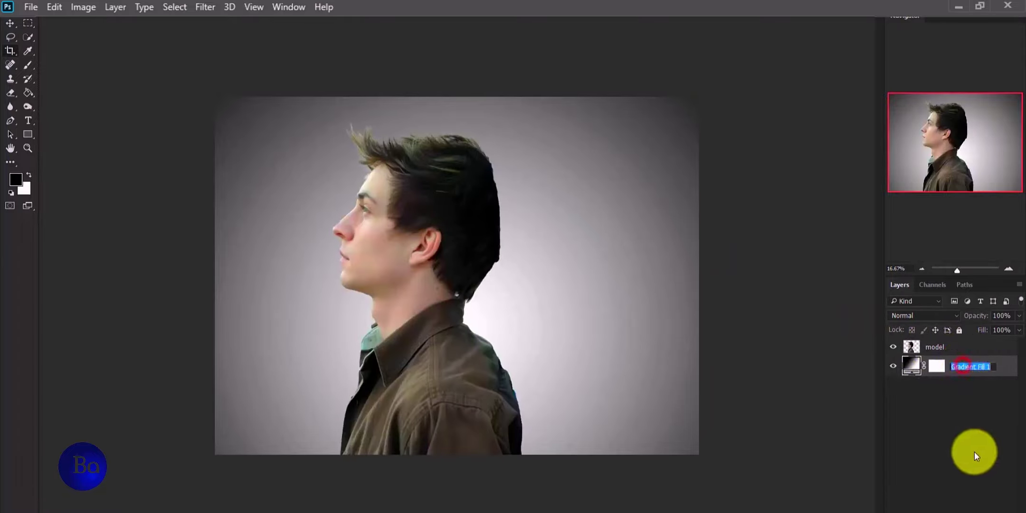
pyautogui.write('back')
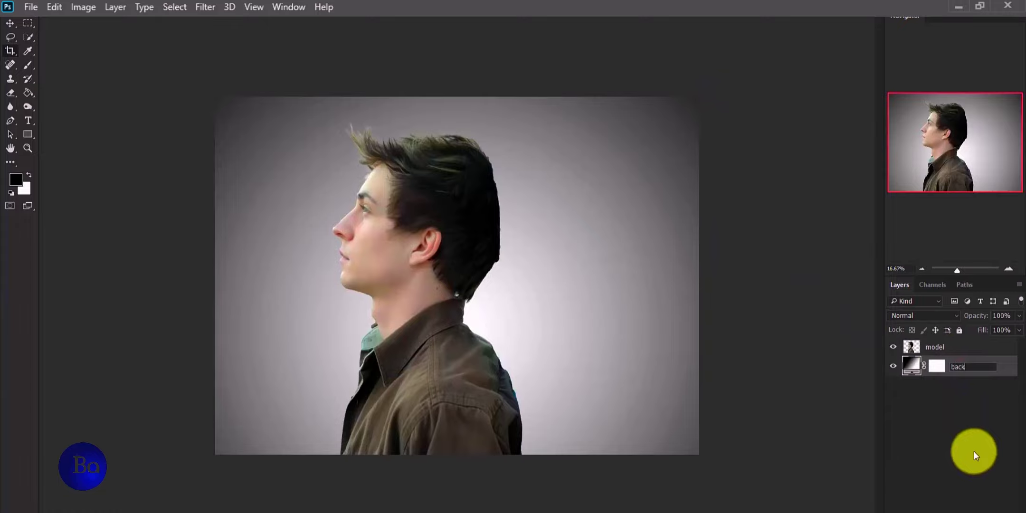
pyautogui.write('ground')
pyautogui.press('Return')
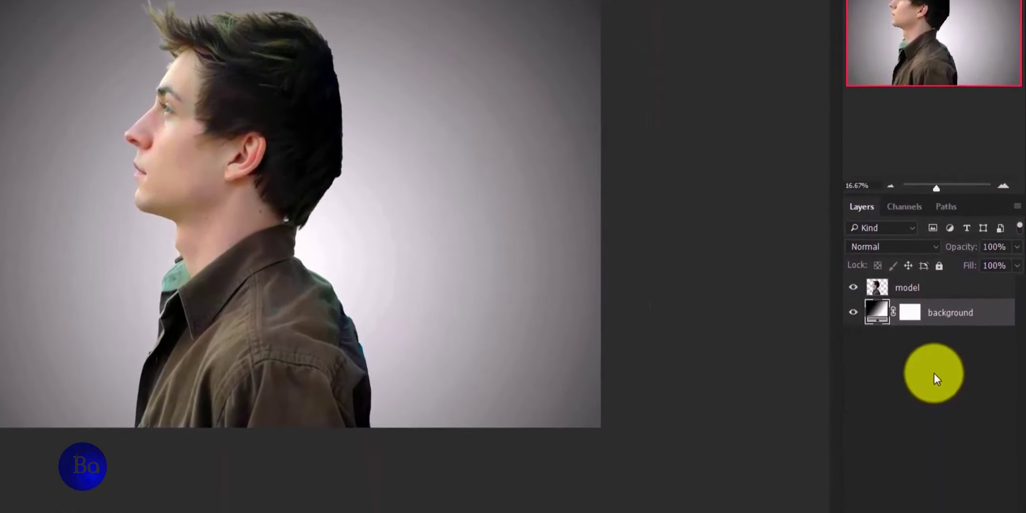
# Duplicate the model layer, name the copies 'model' and 'liquify', and hide the top model.
pyautogui.click(950, 288)
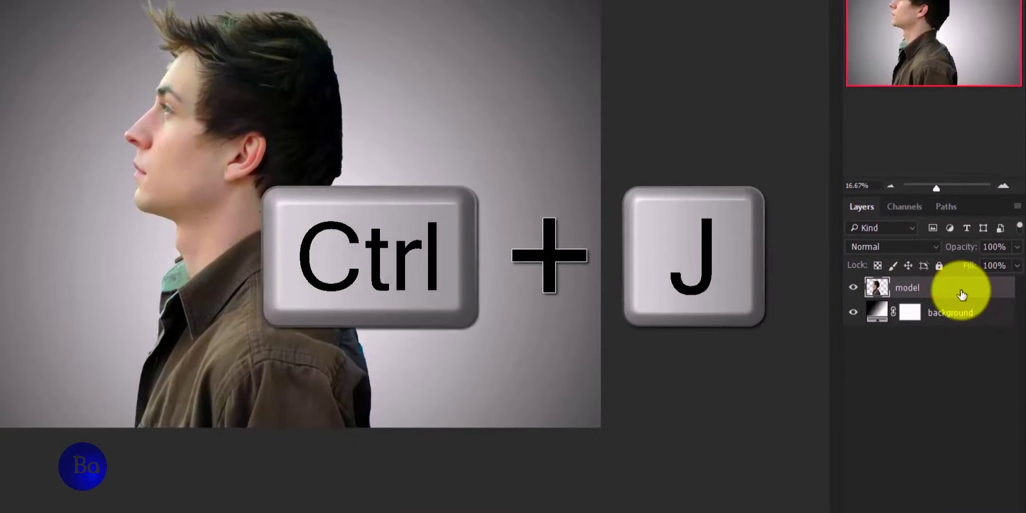
pyautogui.hotkey('ctrl', 'j')
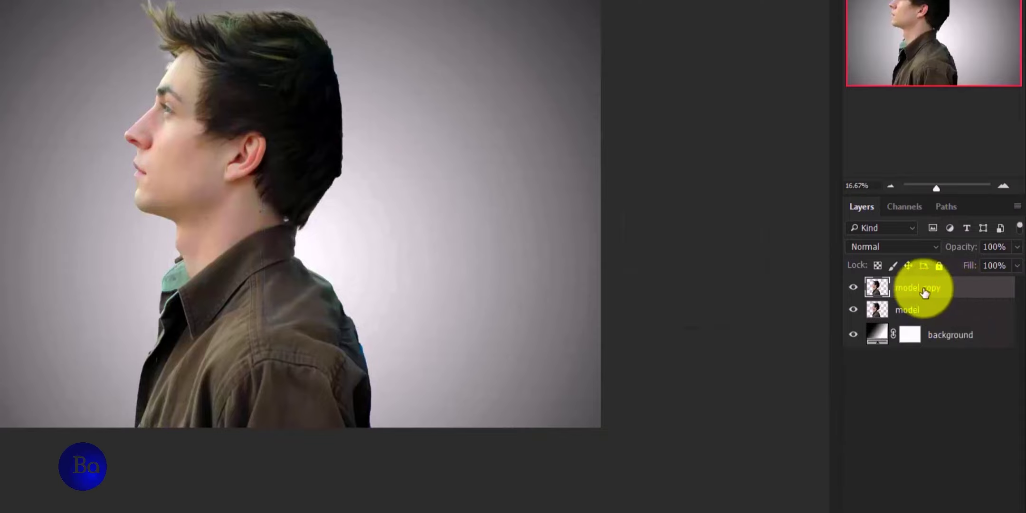
pyautogui.doubleClick(923, 288)
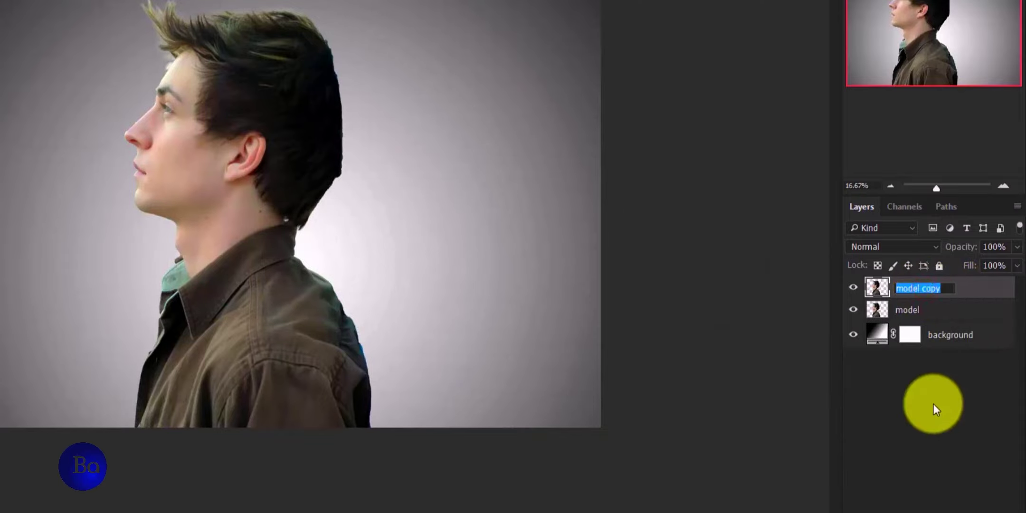
pyautogui.write('mode')
pyautogui.write('l')
pyautogui.press('Return')
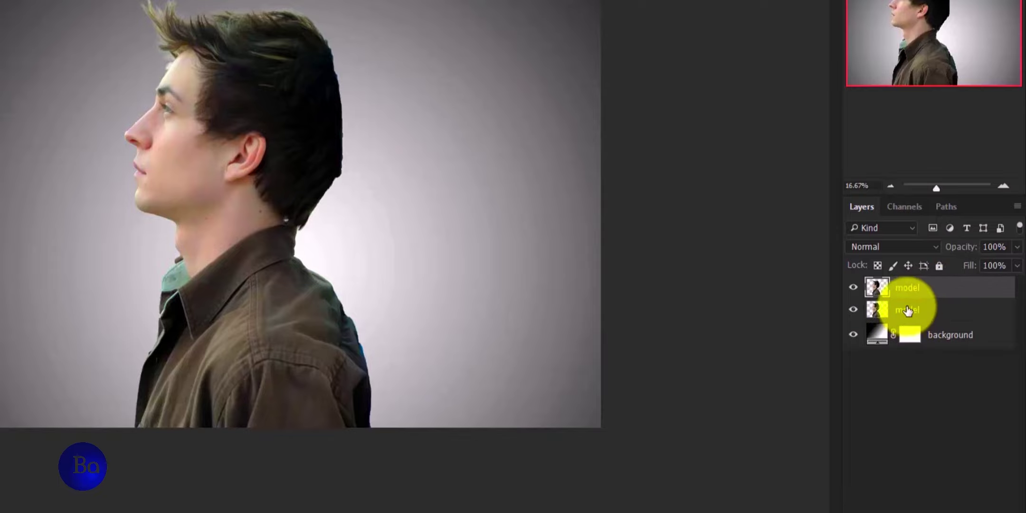
pyautogui.doubleClick(907, 309)
pyautogui.write('l')
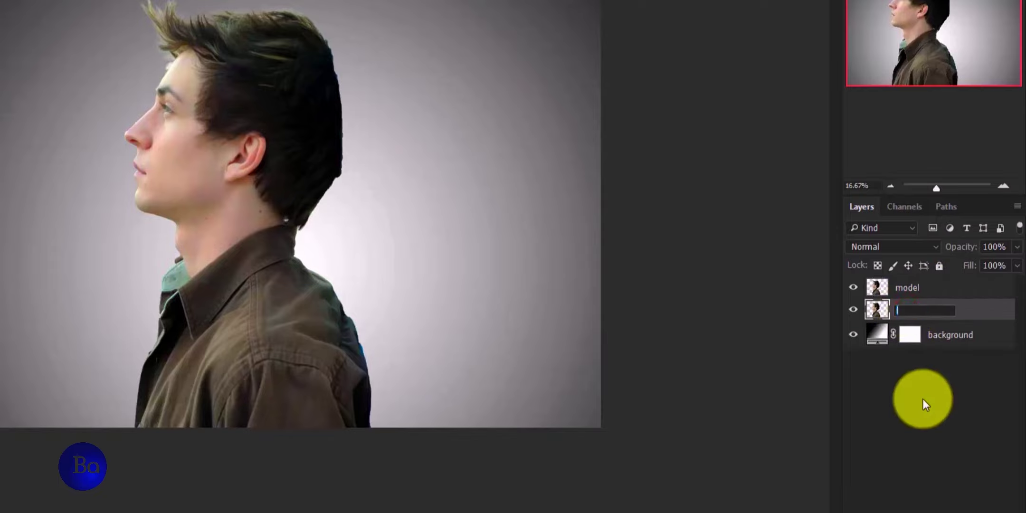
pyautogui.write('iquify')
pyautogui.press('Return')
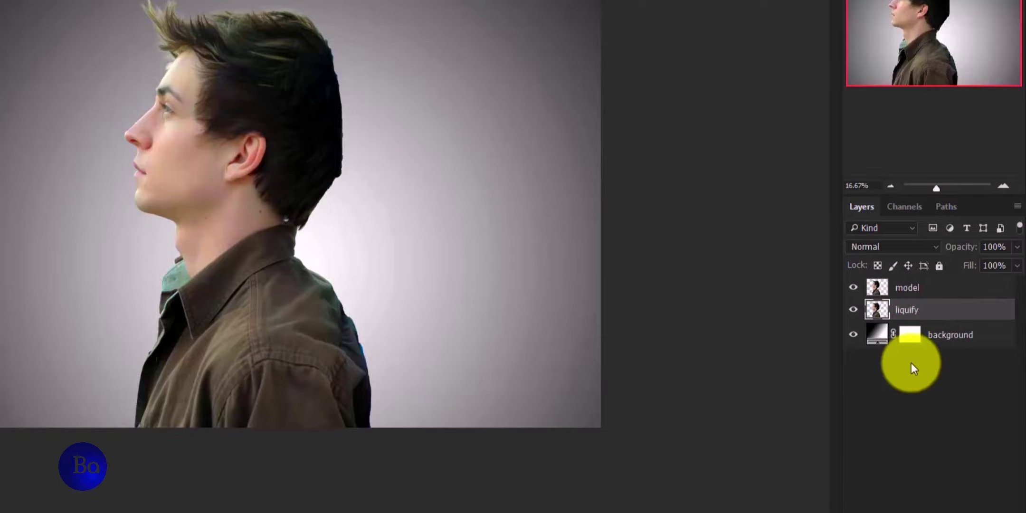
pyautogui.click(853, 287)
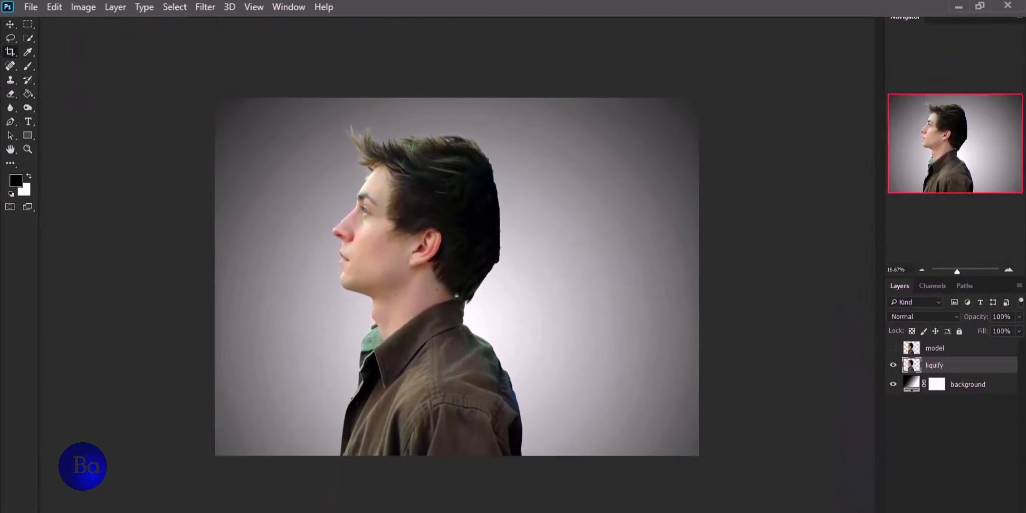
# In Filter > Liquify, smear the shoulder out to the right with Forward Warp.
pyautogui.click(205, 7)
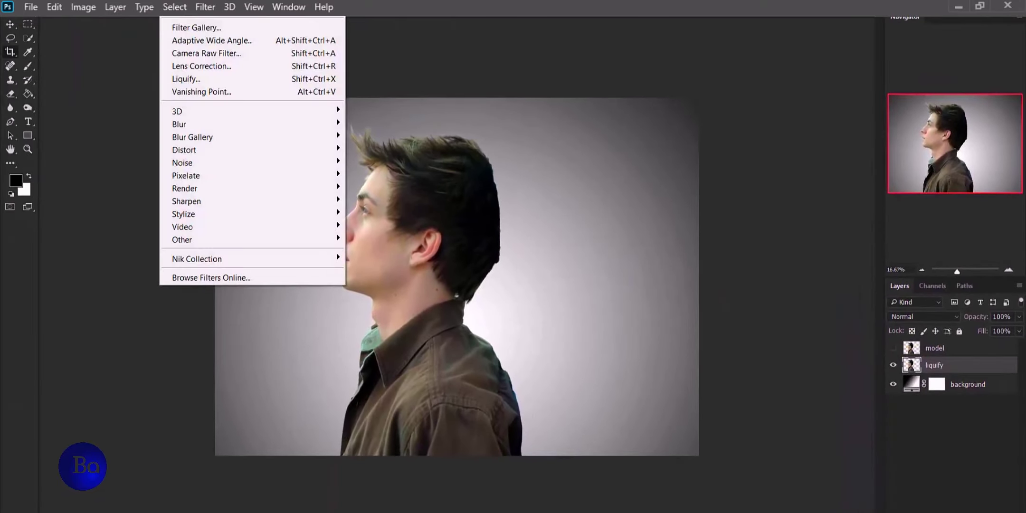
pyautogui.click(191, 77)
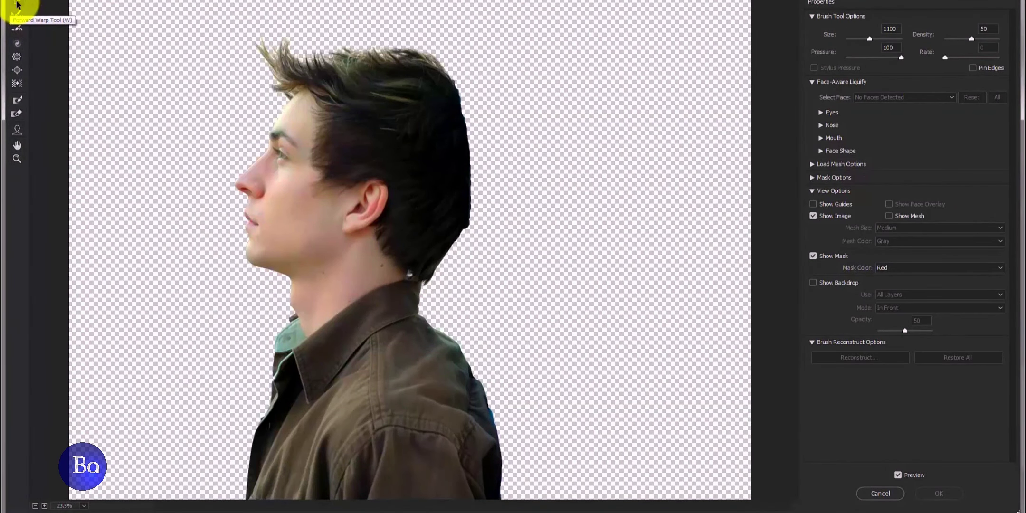
pyautogui.moveTo(435, 447)
pyautogui.mouseDown()
pyautogui.moveTo(535, 474)
pyautogui.moveTo(778, 490)
pyautogui.mouseUp()
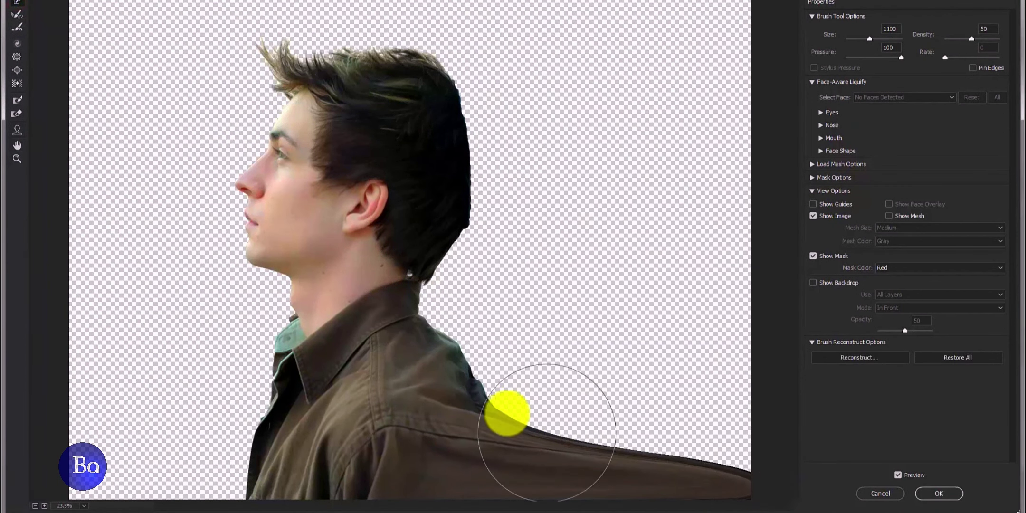
pyautogui.moveTo(476, 402); pyautogui.dragTo(699, 450)
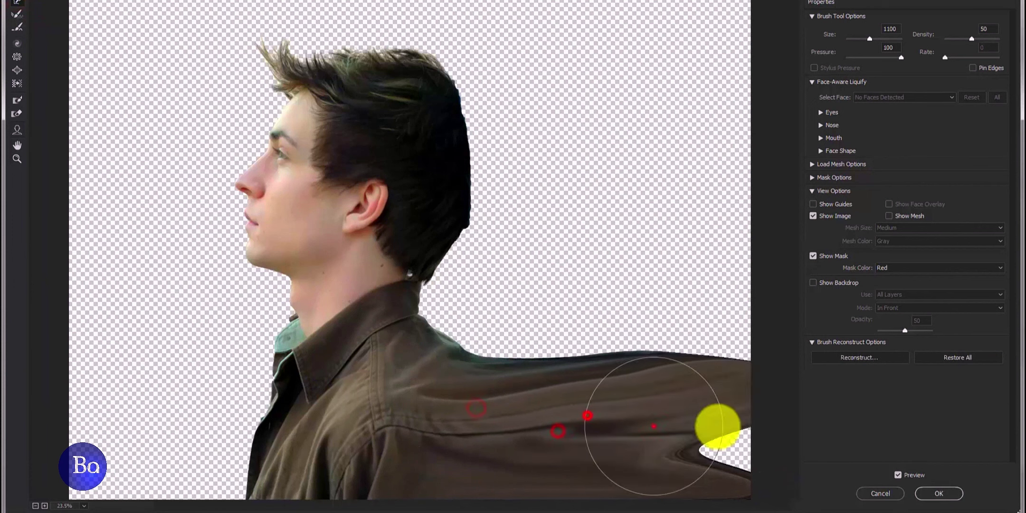
pyautogui.moveTo(449, 341); pyautogui.dragTo(737, 297)
# Stretch the back and top hair into a flap sweeping up and right to the canvas edge.
pyautogui.moveTo(469, 256)
pyautogui.mouseDown()
pyautogui.moveTo(543, 270)
pyautogui.moveTo(479, 295)
pyautogui.moveTo(801, 258)
pyautogui.mouseUp()
pyautogui.moveTo(476, 184); pyautogui.dragTo(599, 144)
pyautogui.moveTo(558, 204); pyautogui.dragTo(744, 172)
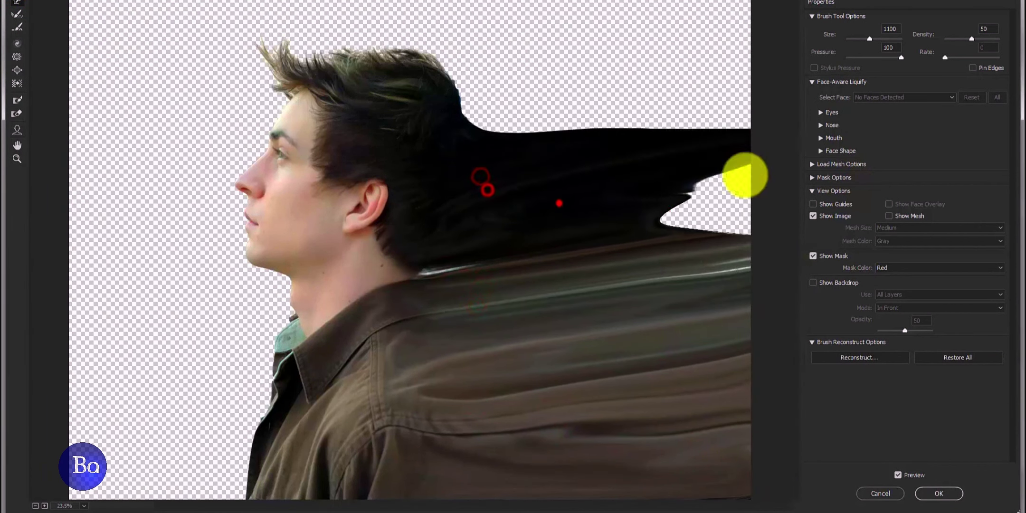
pyautogui.moveTo(668, 210); pyautogui.dragTo(769, 198)
pyautogui.moveTo(412, 73); pyautogui.dragTo(652, 51)
pyautogui.moveTo(508, 99); pyautogui.dragTo(791, 61)
pyautogui.moveTo(506, 41); pyautogui.dragTo(356, 16)
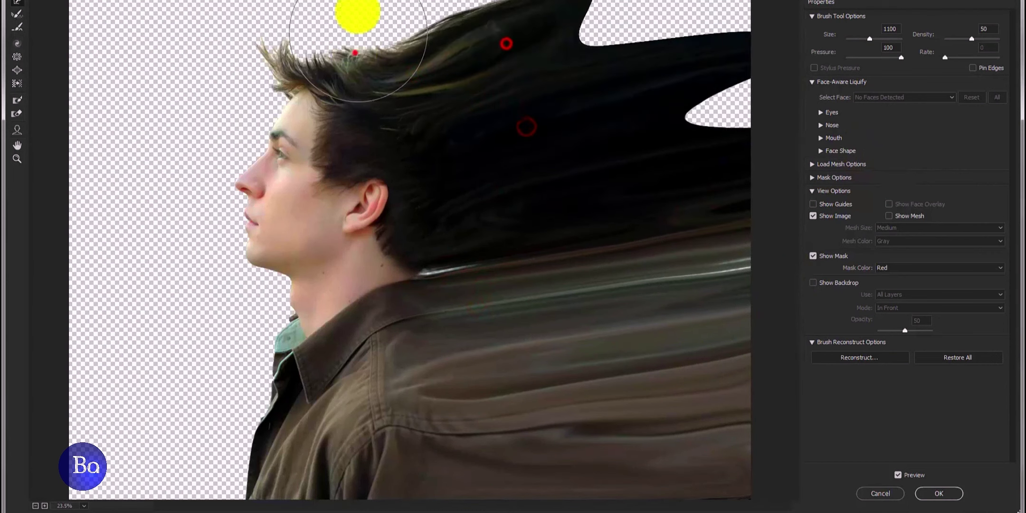
pyautogui.moveTo(319, 46); pyautogui.dragTo(480, 5)
pyautogui.moveTo(419, 51); pyautogui.dragTo(712, 23)
pyautogui.moveTo(634, 55); pyautogui.dragTo(770, 19)
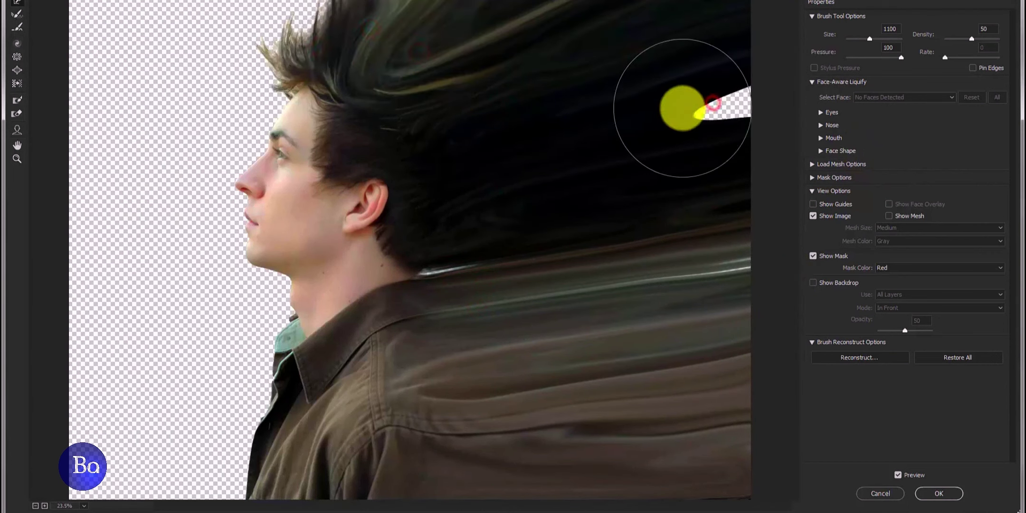
# Cover remaining gaps with hair and pull the hair and collar into wavy rightward streaks.
pyautogui.moveTo(684, 109); pyautogui.dragTo(761, 97)
pyautogui.moveTo(543, 227); pyautogui.dragTo(787, 213)
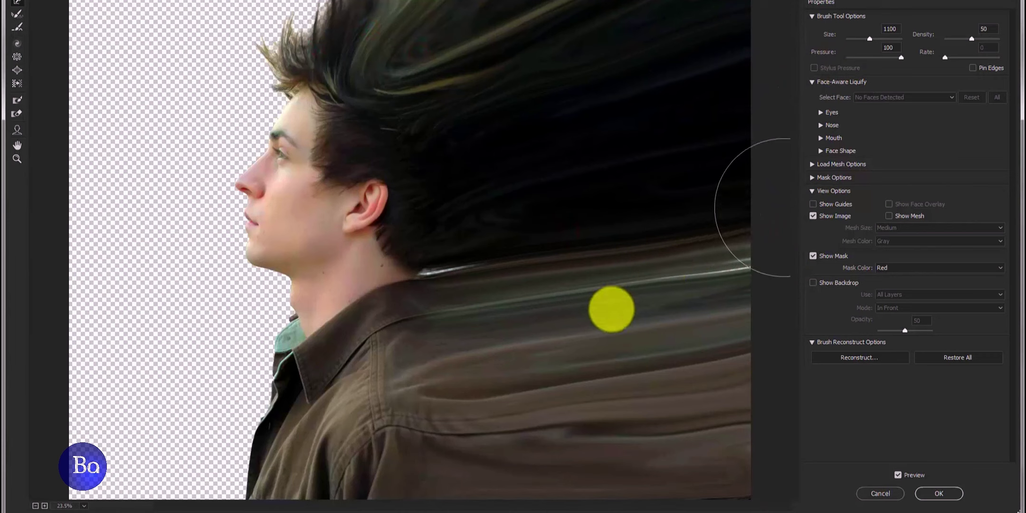
pyautogui.moveTo(609, 307); pyautogui.dragTo(764, 259)
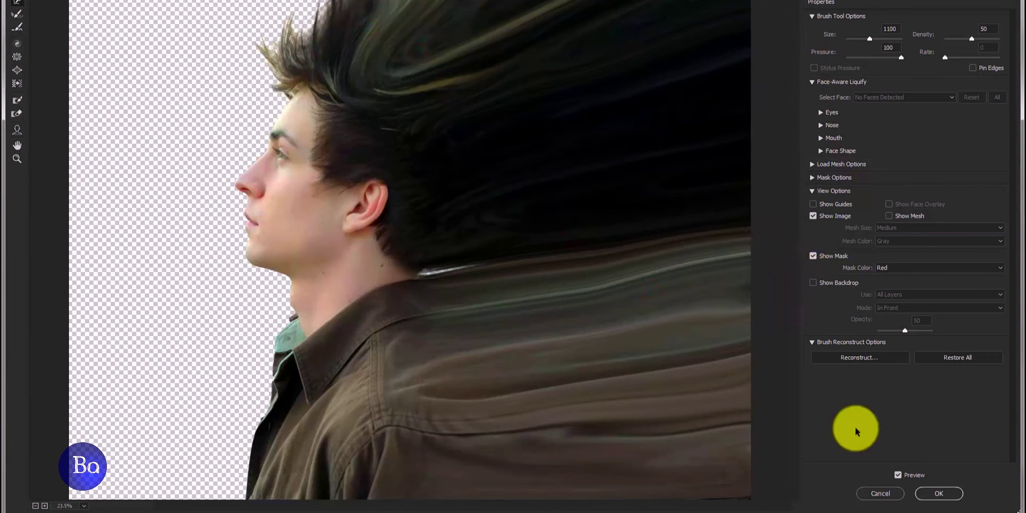
pyautogui.moveTo(271, 2); pyautogui.dragTo(293, 18)
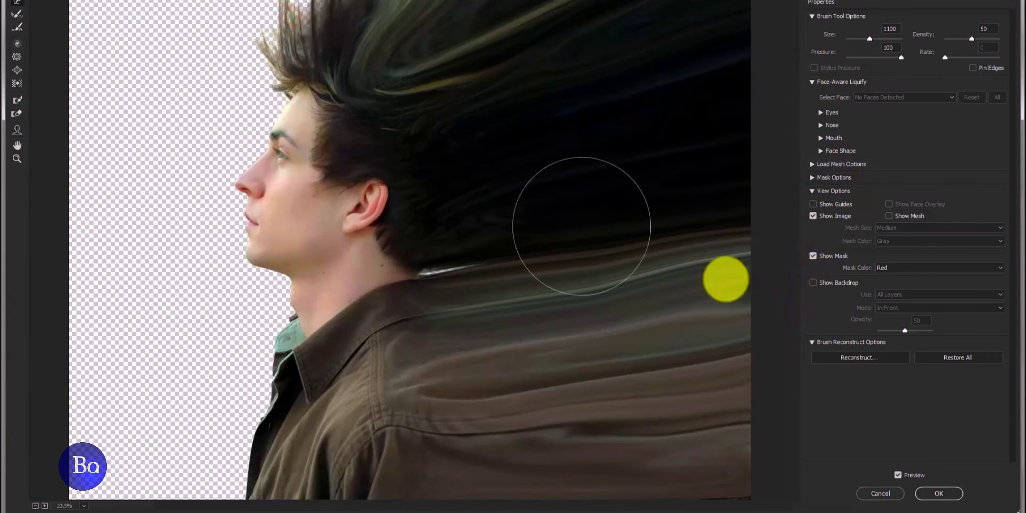
pyautogui.moveTo(723, 279); pyautogui.dragTo(755, 305)
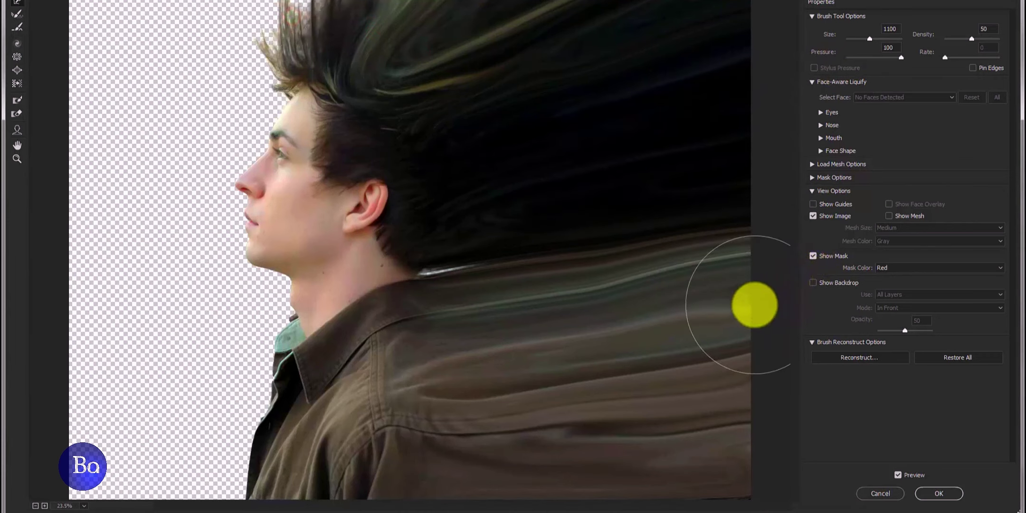
# Apply Liquify, give the liquify layer a black mask, and re-show and select the model layer.
pyautogui.click(943, 493)
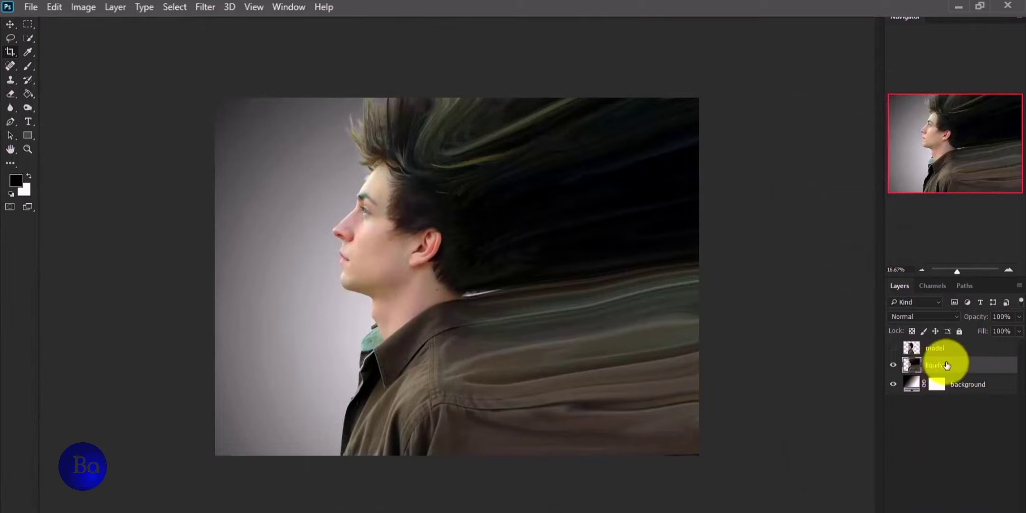
pyautogui.press('alt')
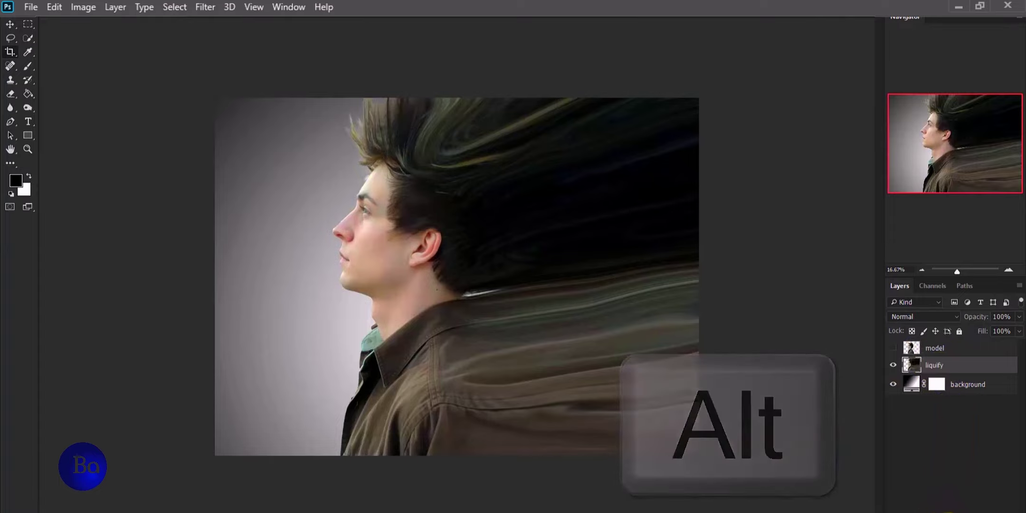
pyautogui.keyDown('alt'); pyautogui.click(949, 511); pyautogui.keyUp('alt')
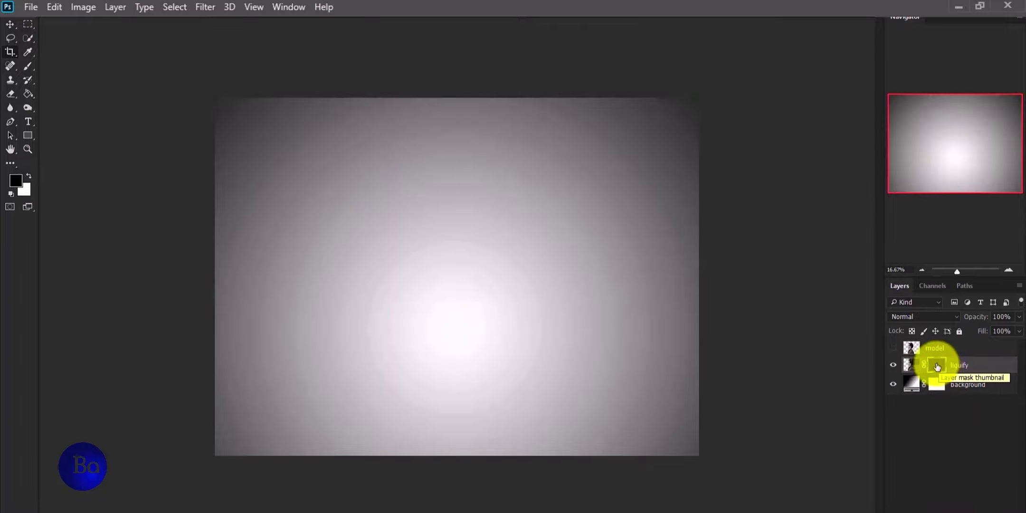
pyautogui.click(893, 348)
pyautogui.click(960, 347)
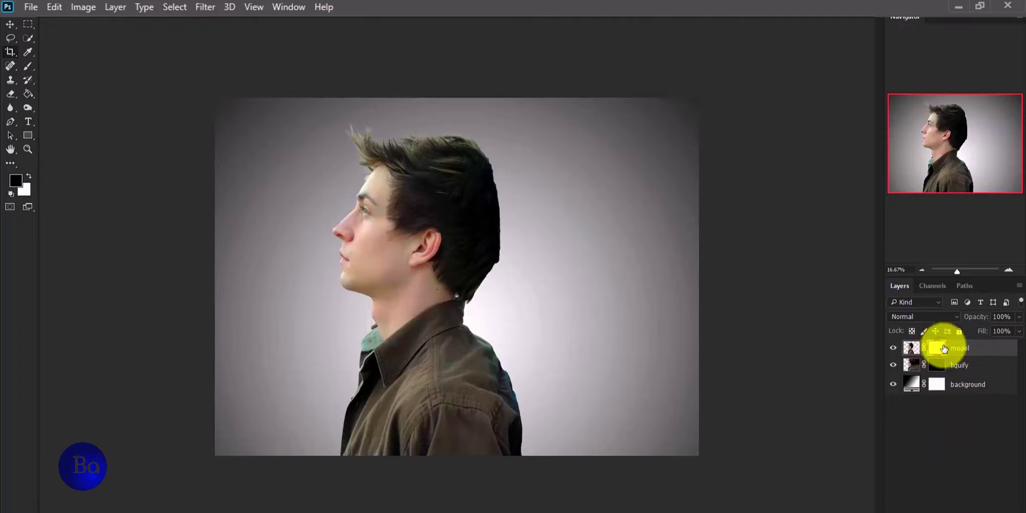
# Switch to the Brush Tool and load the brush.abr particle brush set.
pyautogui.rightClick(30, 65)
pyautogui.click(72, 65)
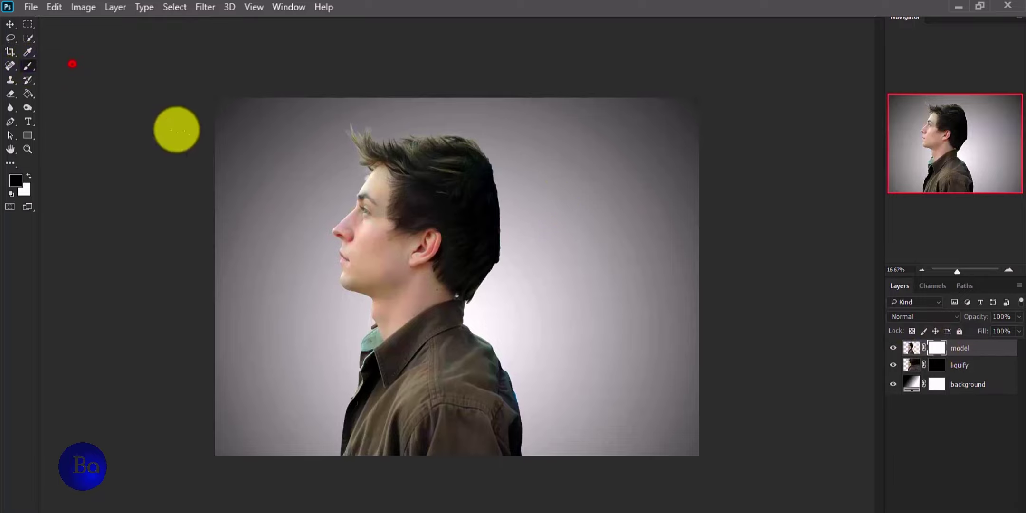
pyautogui.rightClick(399, 217)
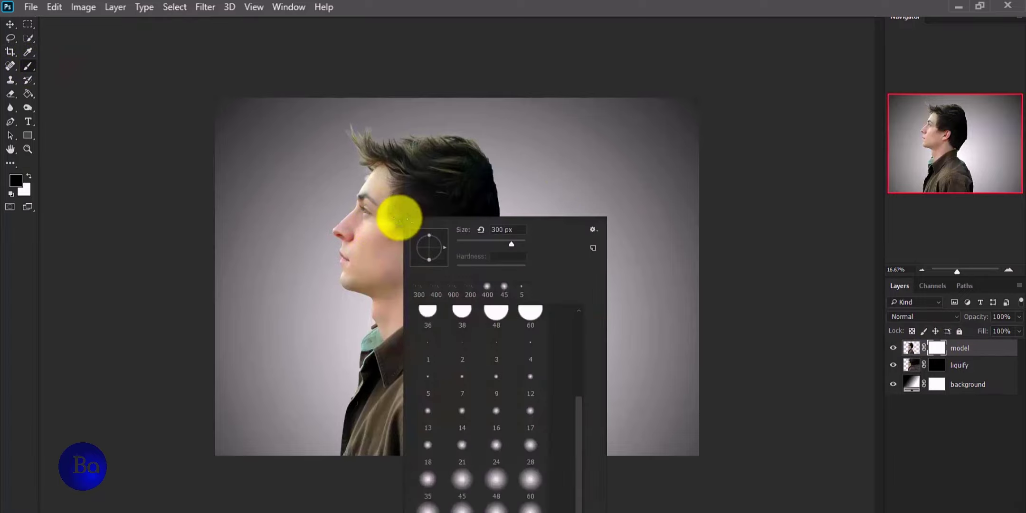
pyautogui.click(592, 230)
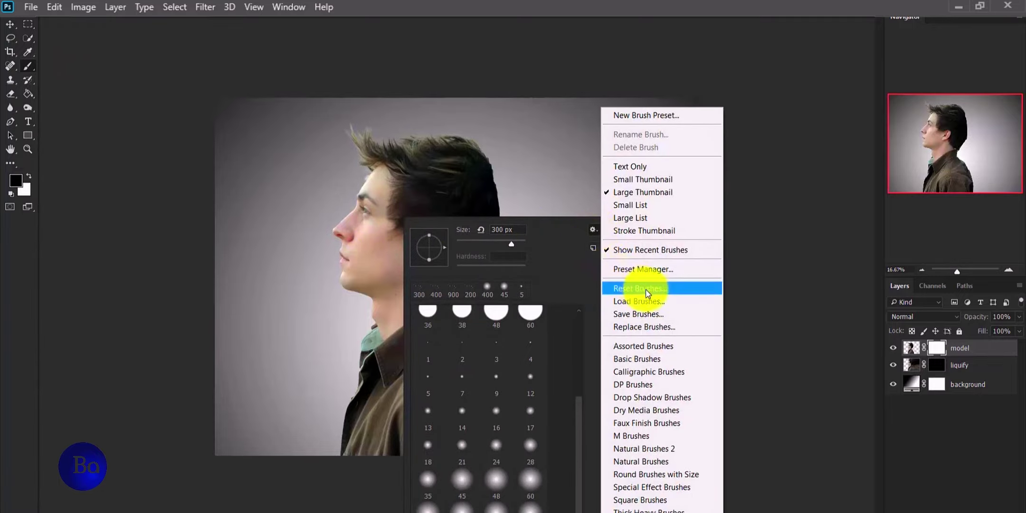
pyautogui.click(676, 302)
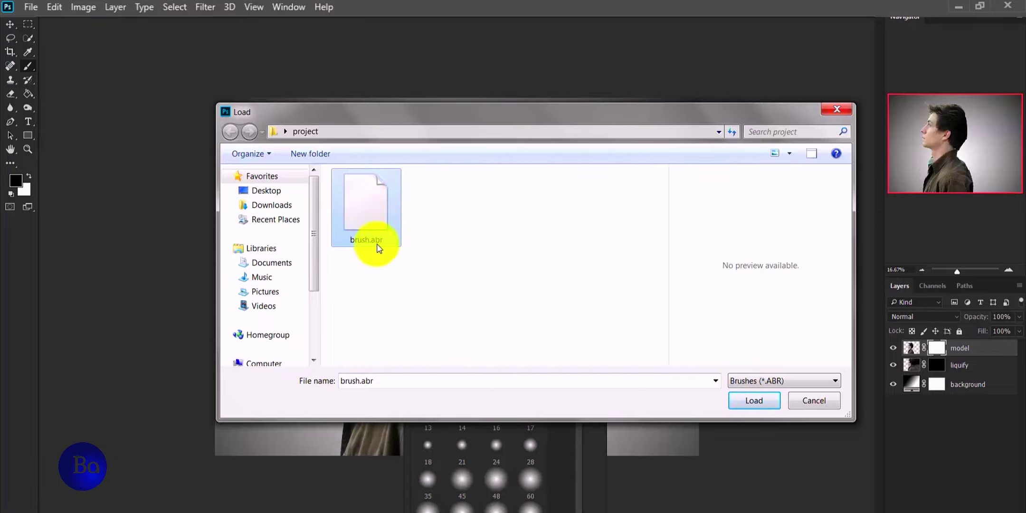
pyautogui.click(753, 401)
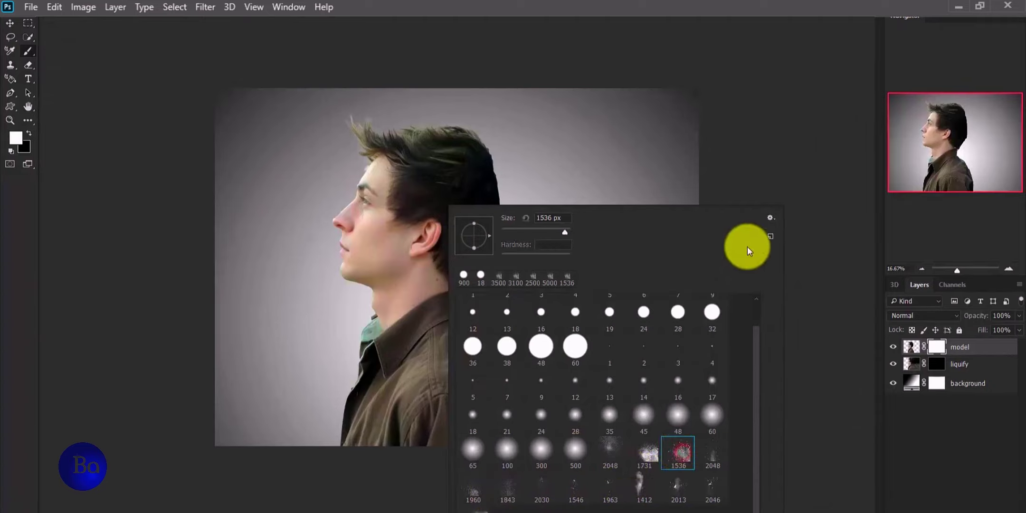
# Paint black with the particle brush to dissolve the shoulder into scattered particles.
pyautogui.click(764, 134)
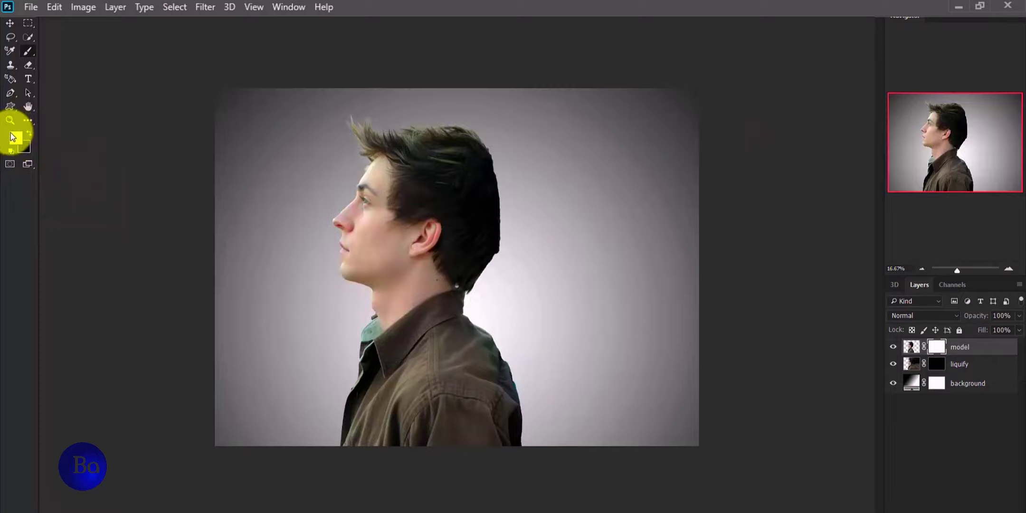
pyautogui.click(30, 135)
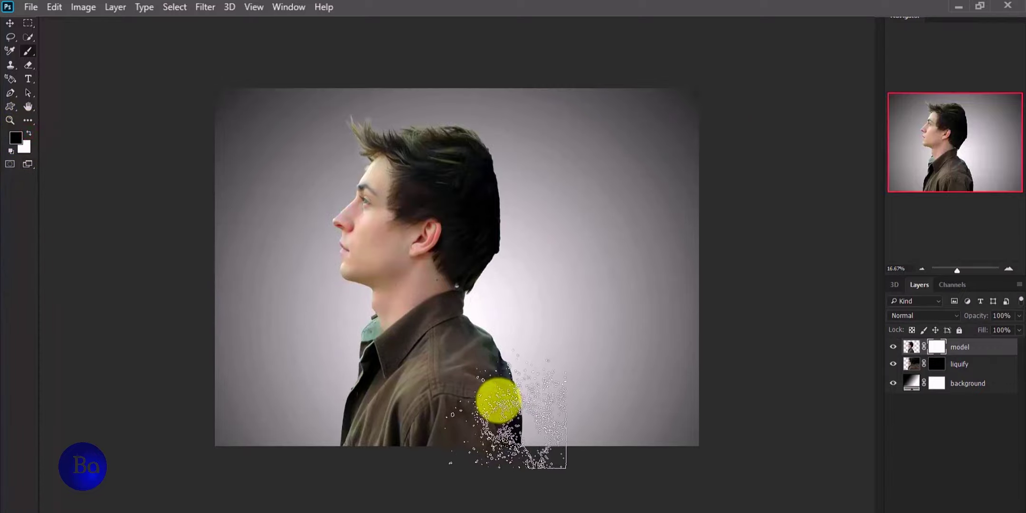
pyautogui.moveTo(499, 400)
pyautogui.mouseDown()
pyautogui.moveTo(522, 419)
pyautogui.moveTo(532, 374)
pyautogui.moveTo(440, 284)
pyautogui.moveTo(488, 300)
pyautogui.moveTo(550, 282)
pyautogui.moveTo(485, 258)
pyautogui.moveTo(487, 299)
pyautogui.moveTo(465, 213)
pyautogui.moveTo(492, 212)
pyautogui.moveTo(470, 273)
pyautogui.moveTo(577, 293)
pyautogui.moveTo(441, 164)
pyautogui.moveTo(469, 170)
pyautogui.moveTo(488, 189)
pyautogui.moveTo(467, 228)
pyautogui.moveTo(474, 209)
pyautogui.moveTo(456, 167)
pyautogui.mouseUp()
# Rotate the particle brush tip and disperse the hair on top, down the back and near the ear.
pyautogui.rightClick(457, 167)
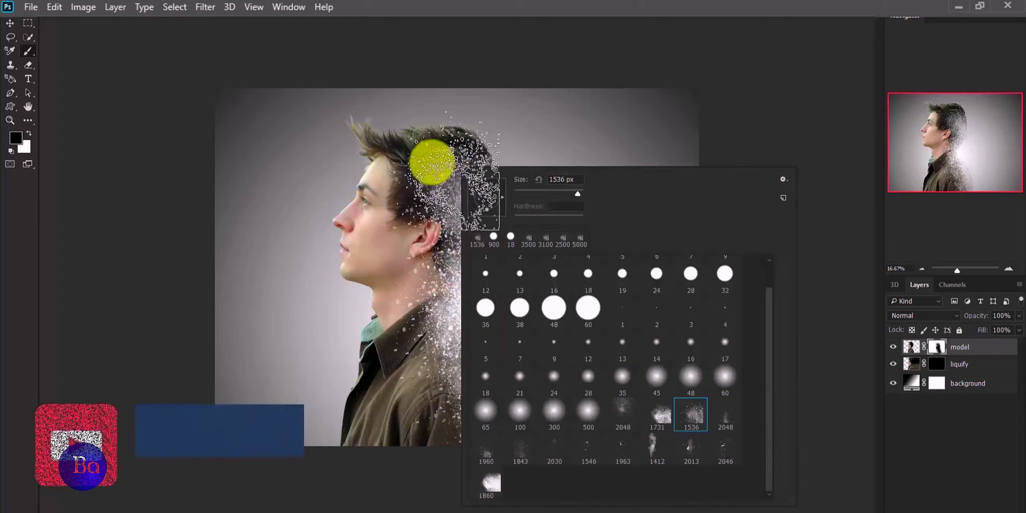
pyautogui.moveTo(500, 196); pyautogui.dragTo(500, 178)
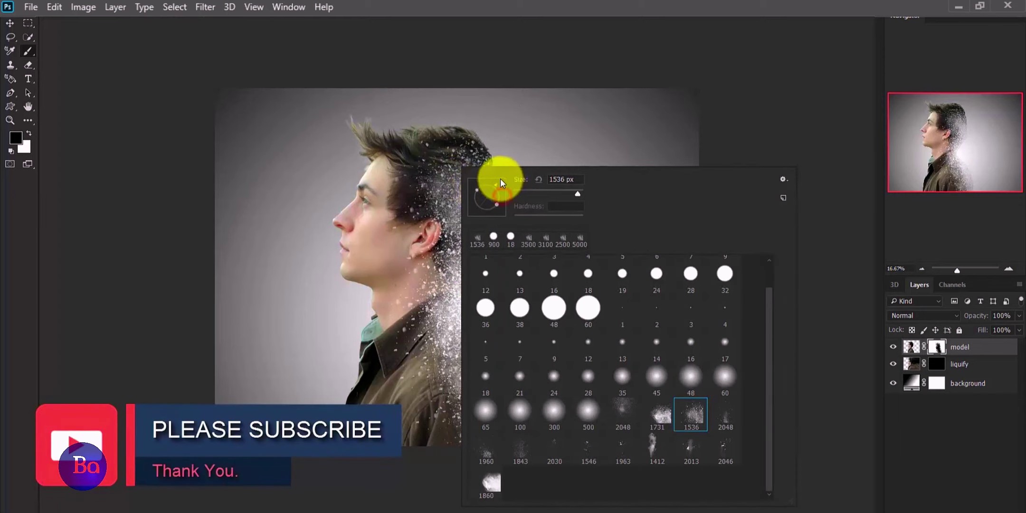
pyautogui.click(413, 148)
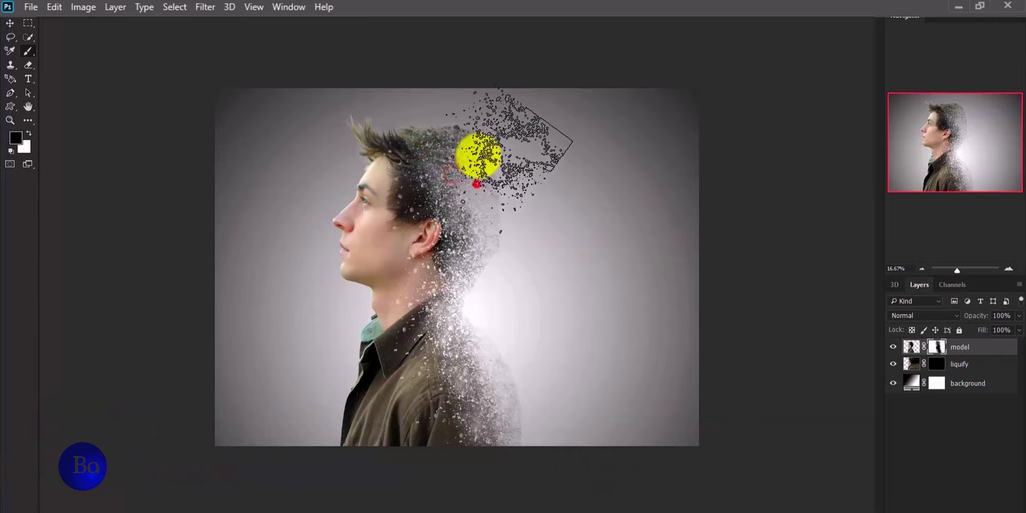
pyautogui.moveTo(476, 156)
pyautogui.mouseDown()
pyautogui.moveTo(377, 135)
pyautogui.moveTo(484, 173)
pyautogui.mouseUp()
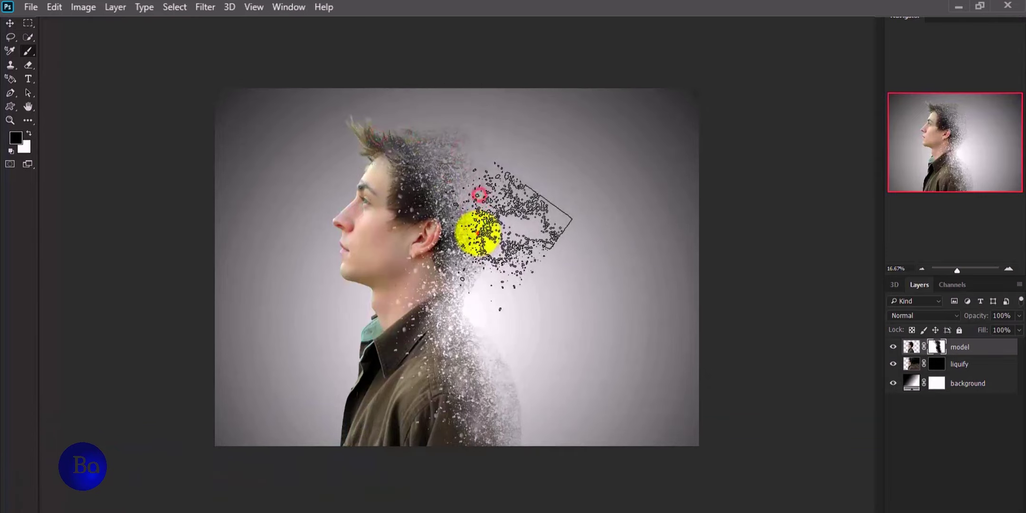
pyautogui.moveTo(483, 173); pyautogui.dragTo(480, 247)
pyautogui.moveTo(638, 224); pyautogui.dragTo(443, 250)
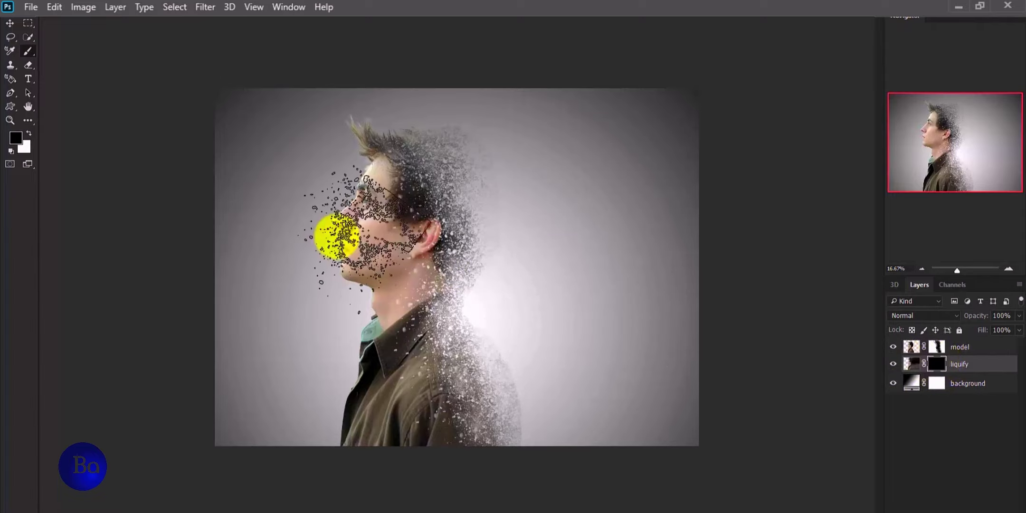
# Switch to a white foreground and a scatter brush with its tip angle rotated.
pyautogui.click(29, 133)
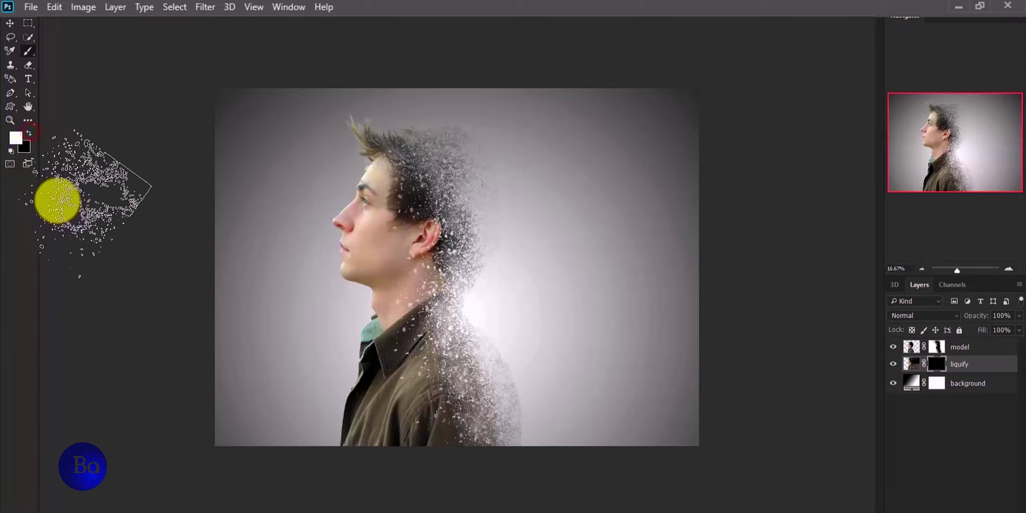
pyautogui.rightClick(410, 351)
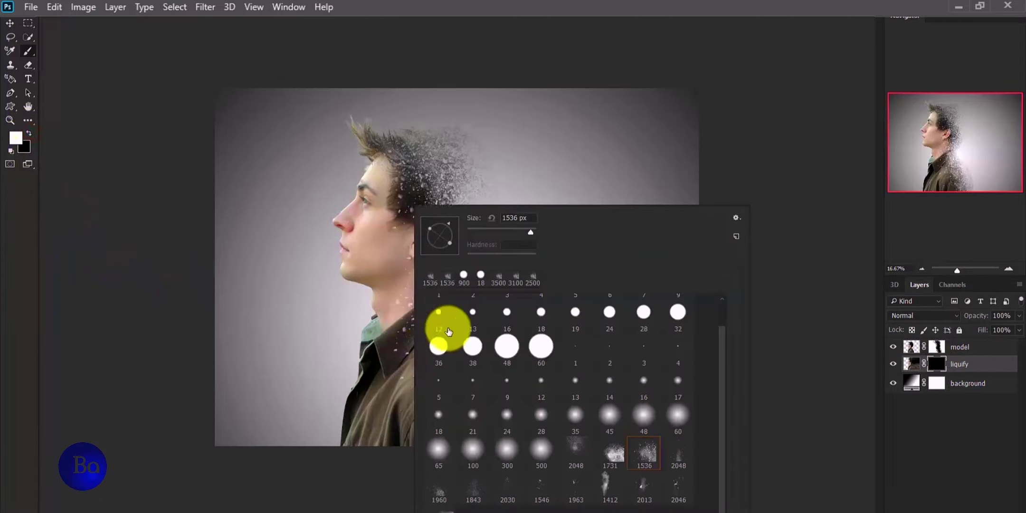
pyautogui.click(448, 223)
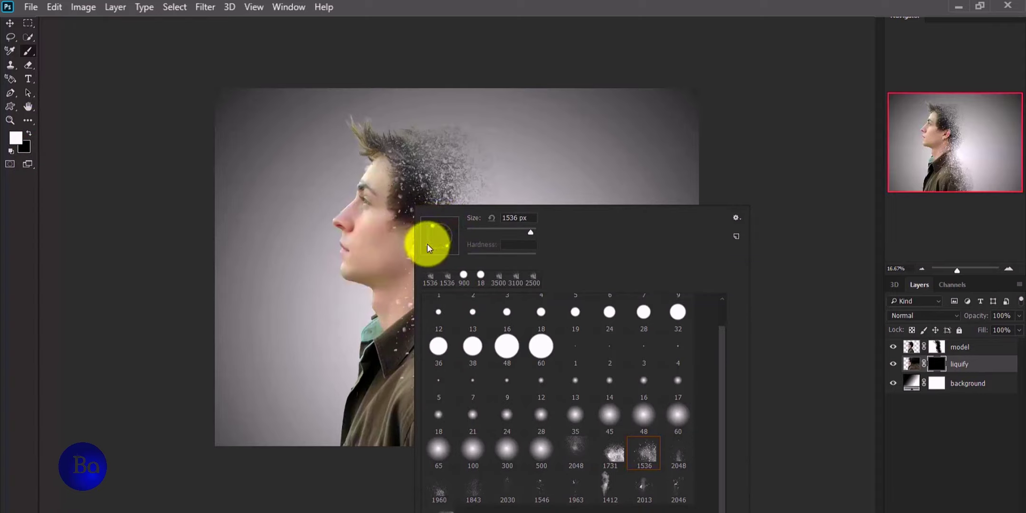
pyautogui.moveTo(429, 244); pyautogui.dragTo(314, 320)
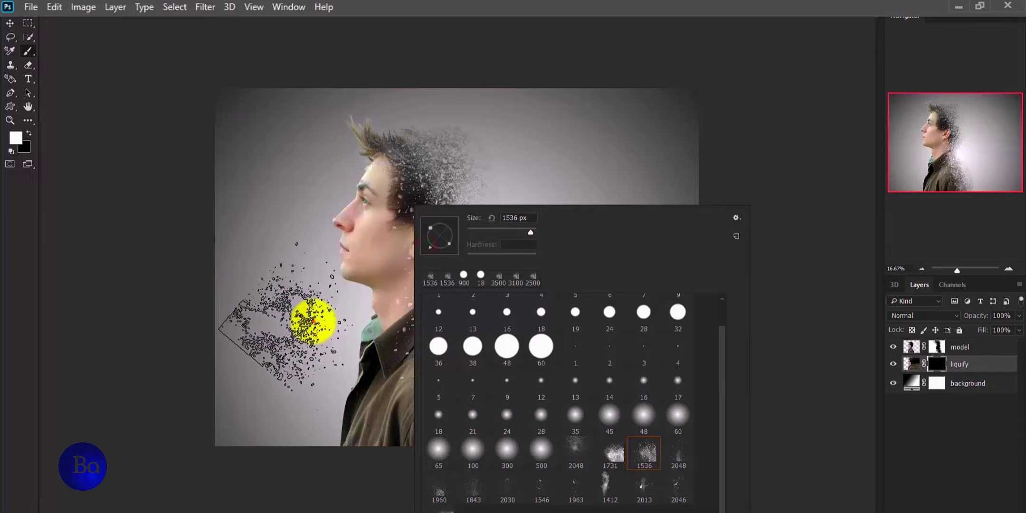
pyautogui.click(313, 321)
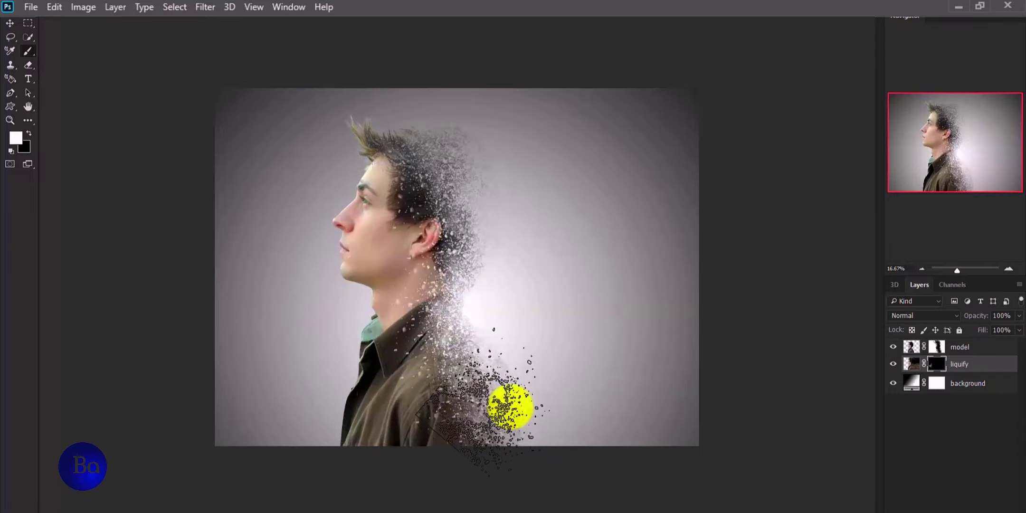
# Paint the liquify mask to reveal particles beside the shoulder, the neck and above the hair.
pyautogui.click(510, 406)
pyautogui.click(527, 451)
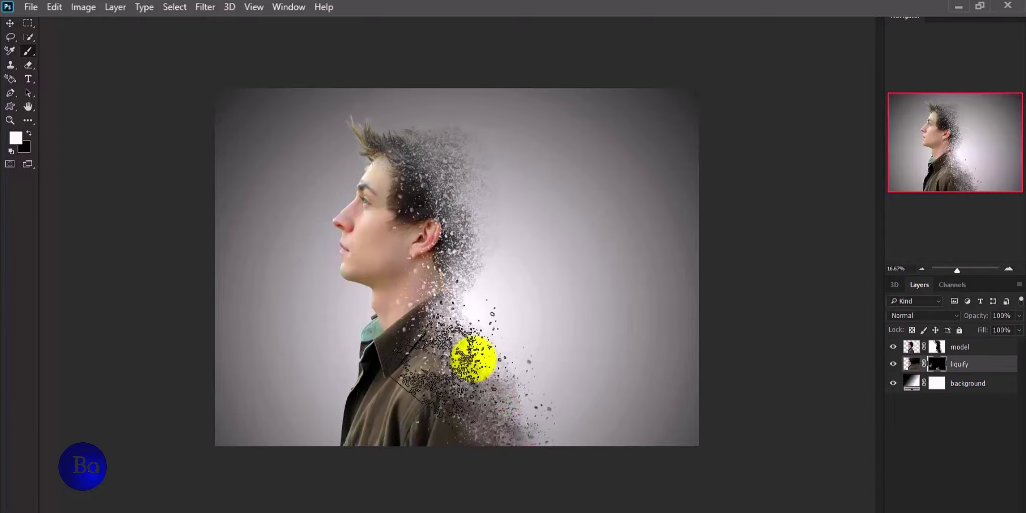
pyautogui.click(474, 276)
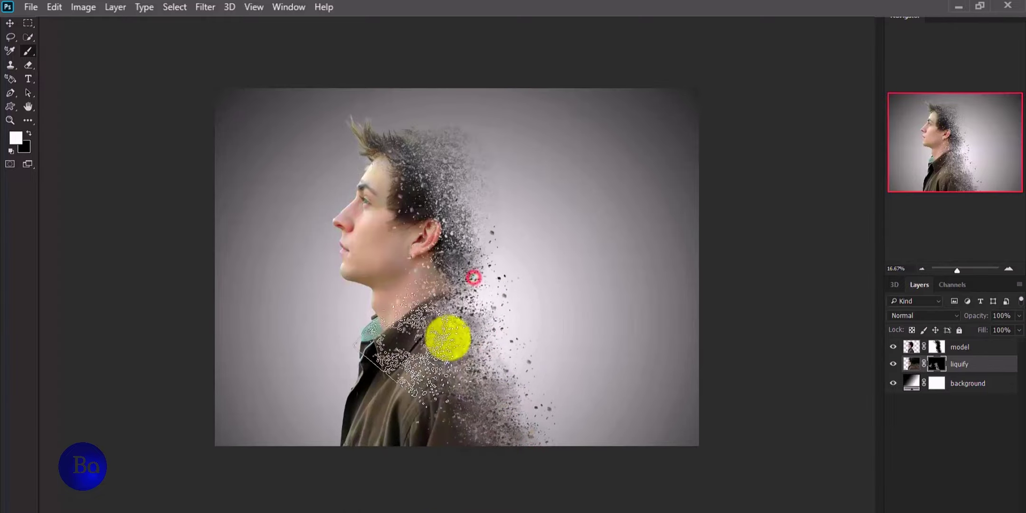
pyautogui.click(465, 206)
pyautogui.click(449, 165)
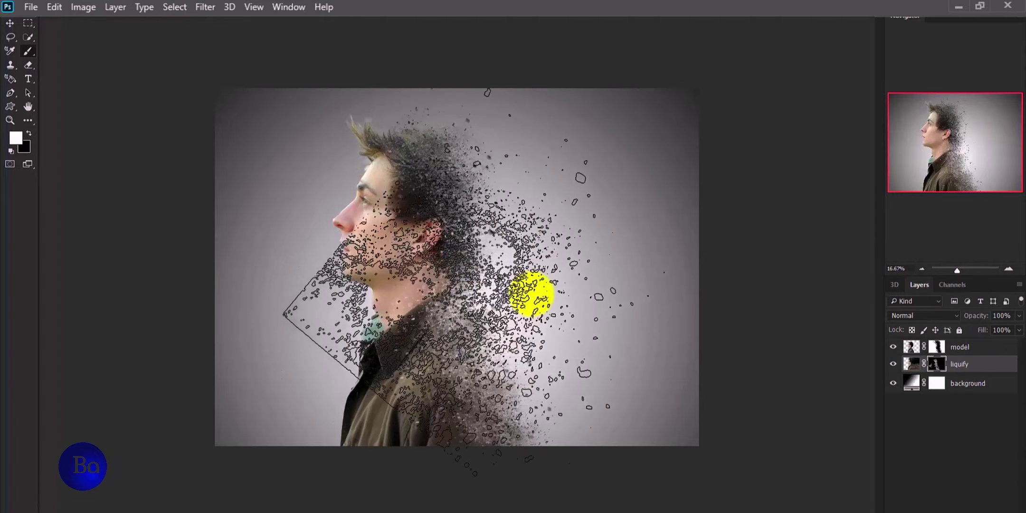
# Add more particles right of the head and neck, into the hair, and along the bottom edge.
pyautogui.click(542, 291)
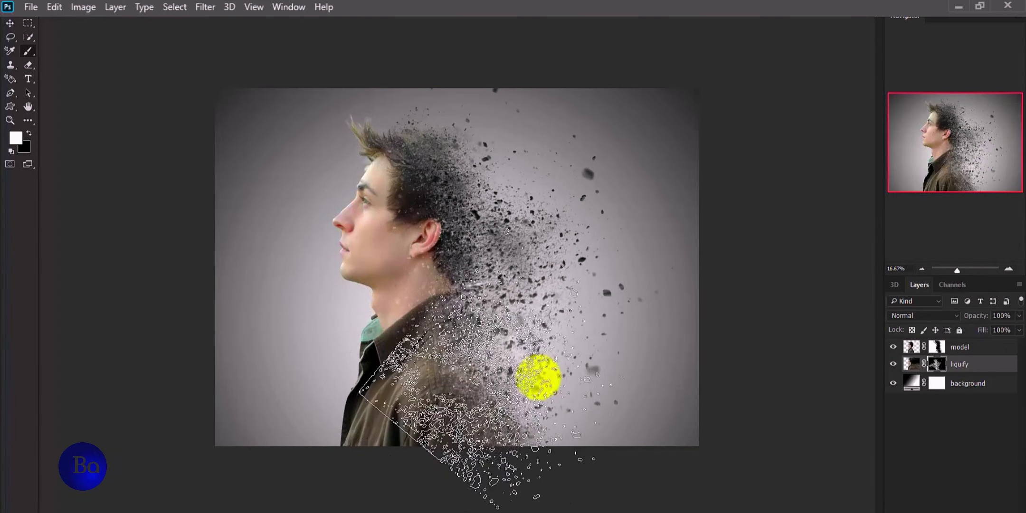
pyautogui.click(536, 375)
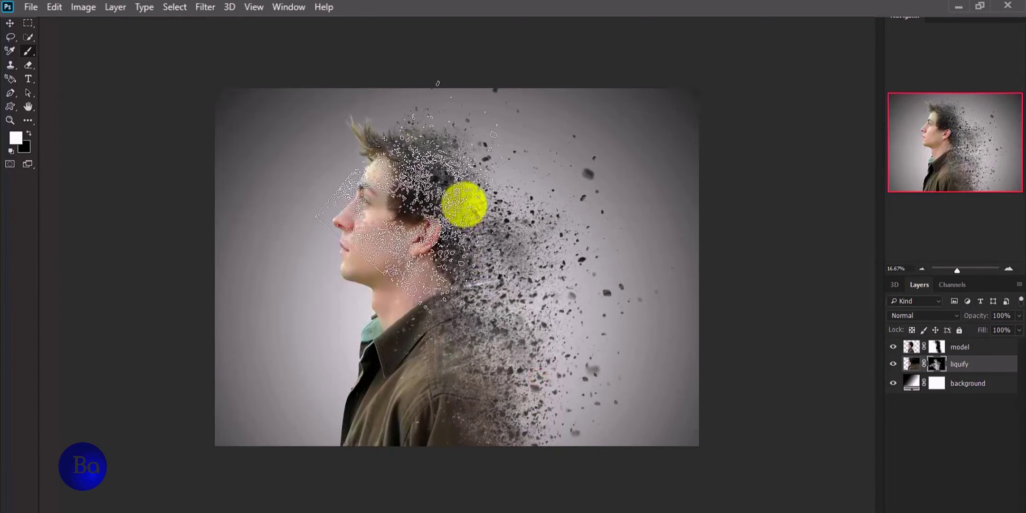
pyautogui.click(485, 181)
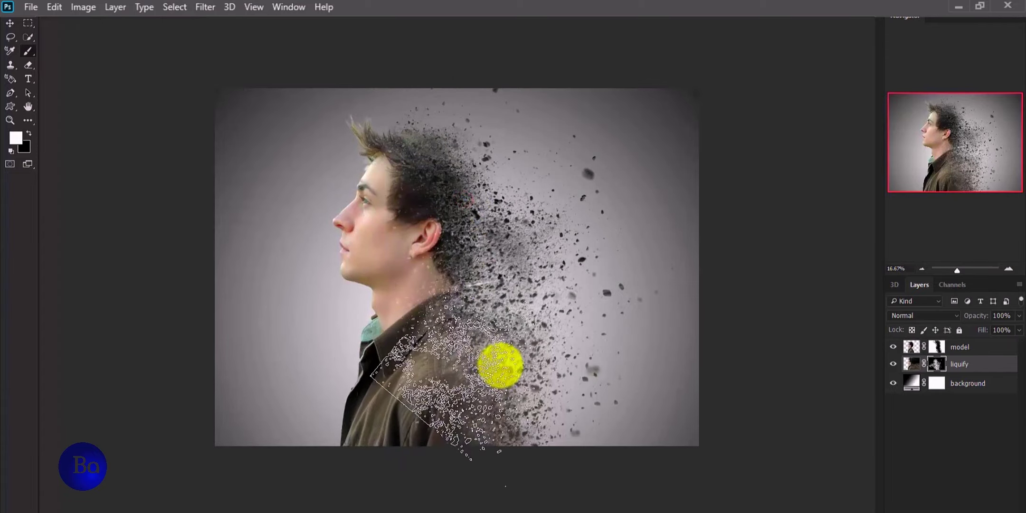
pyautogui.click(554, 447)
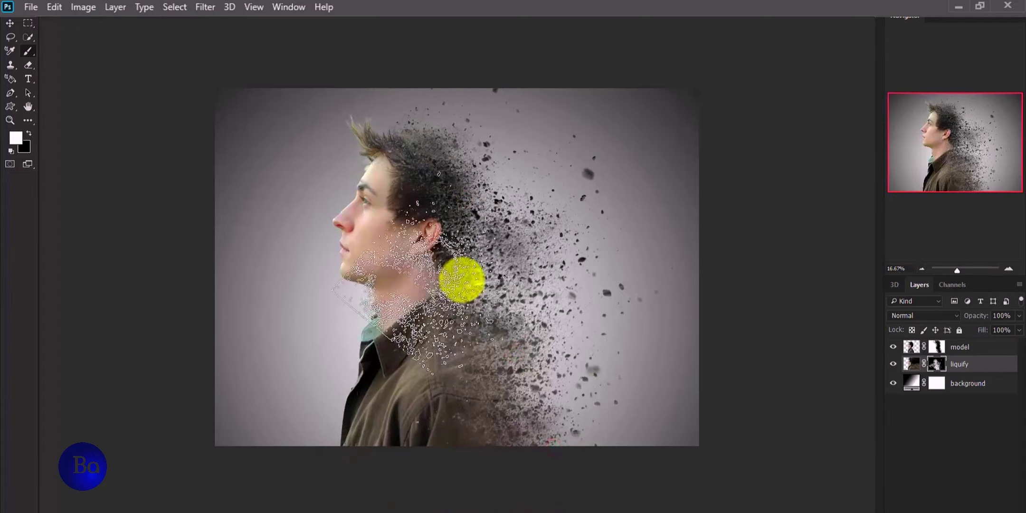
pyautogui.click(469, 196)
pyautogui.click(514, 231)
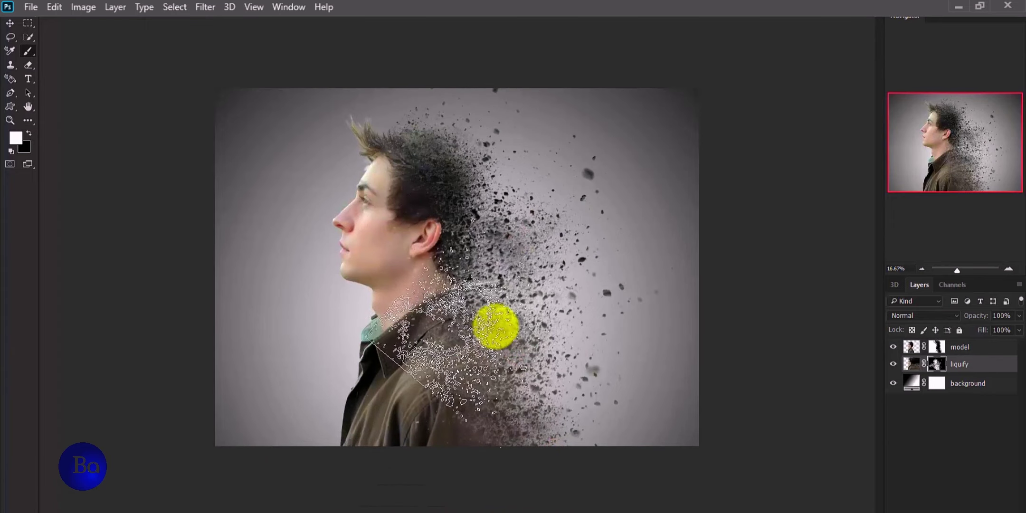
pyautogui.click(497, 325)
pyautogui.click(535, 444)
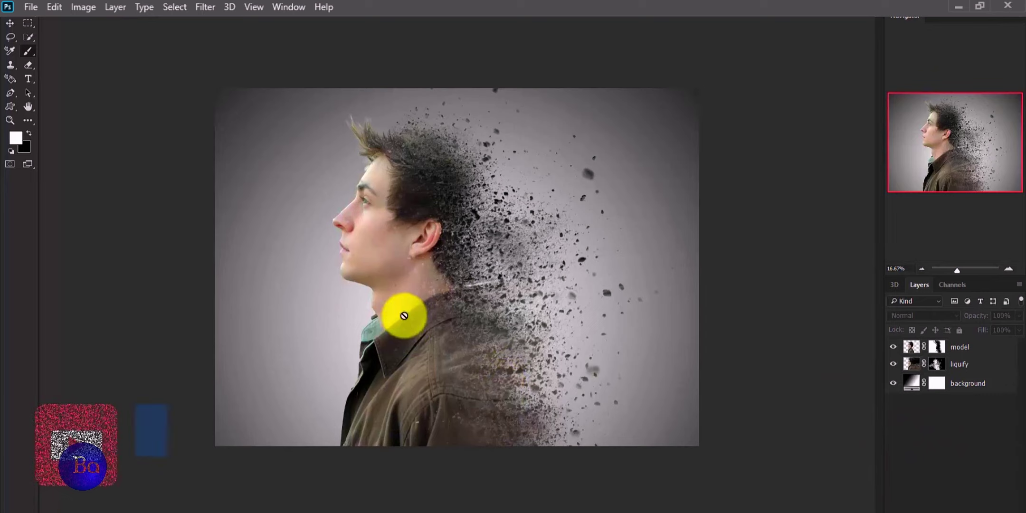
# Add a Gradient Map adjustment layer using the Violet, Orange preset.
pyautogui.click(964, 511)
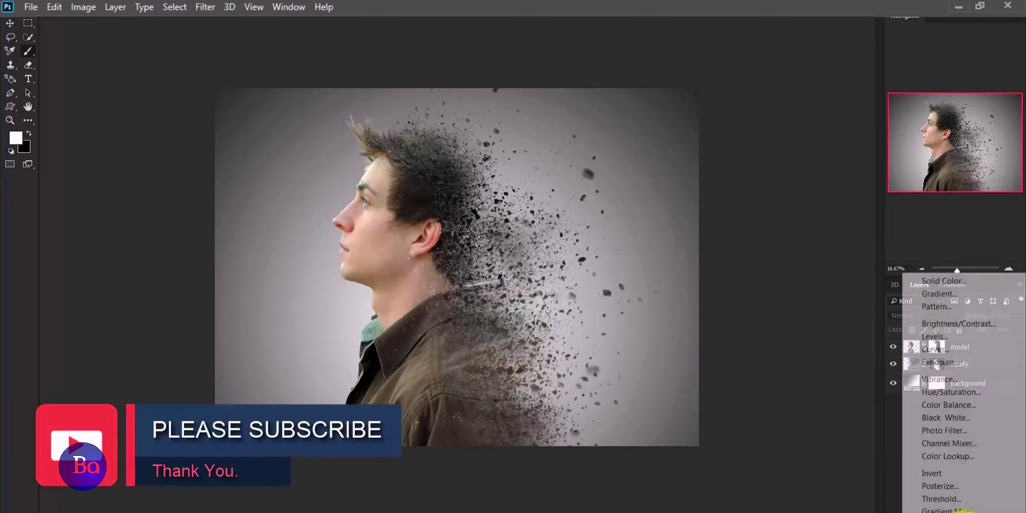
pyautogui.click(969, 509)
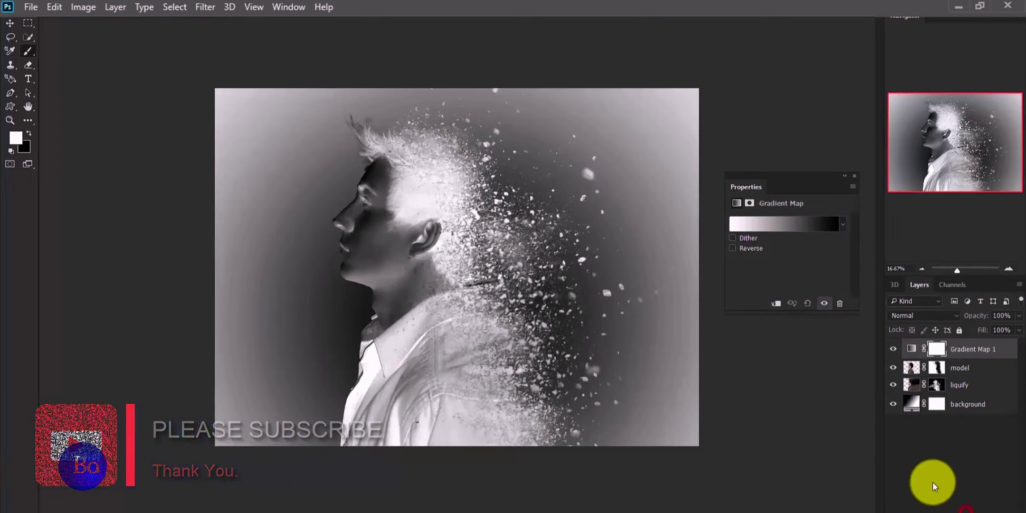
pyautogui.click(790, 224)
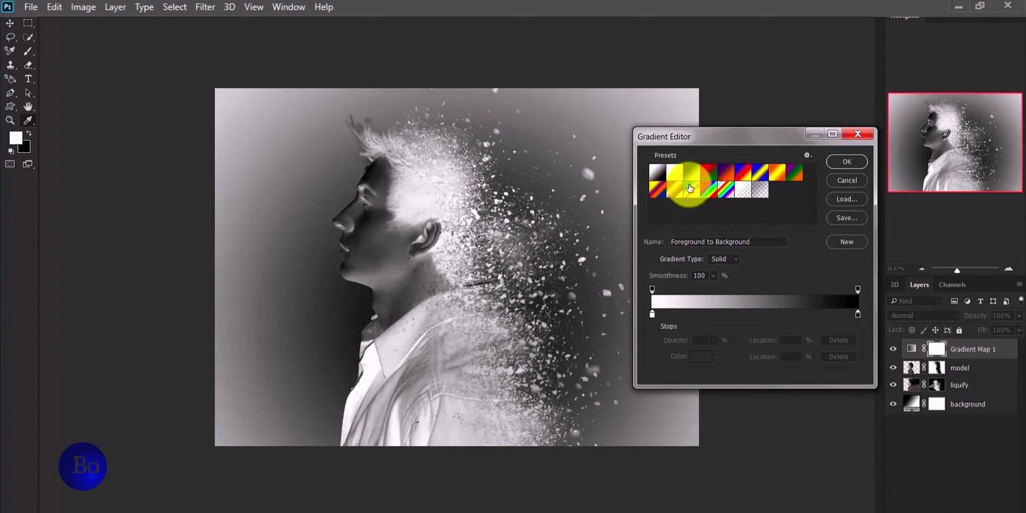
pyautogui.click(730, 176)
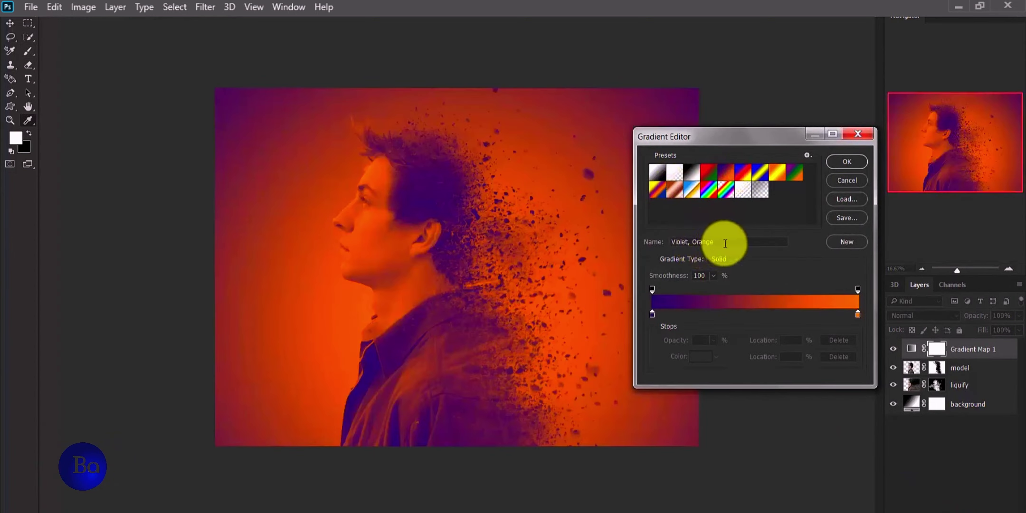
pyautogui.click(846, 162)
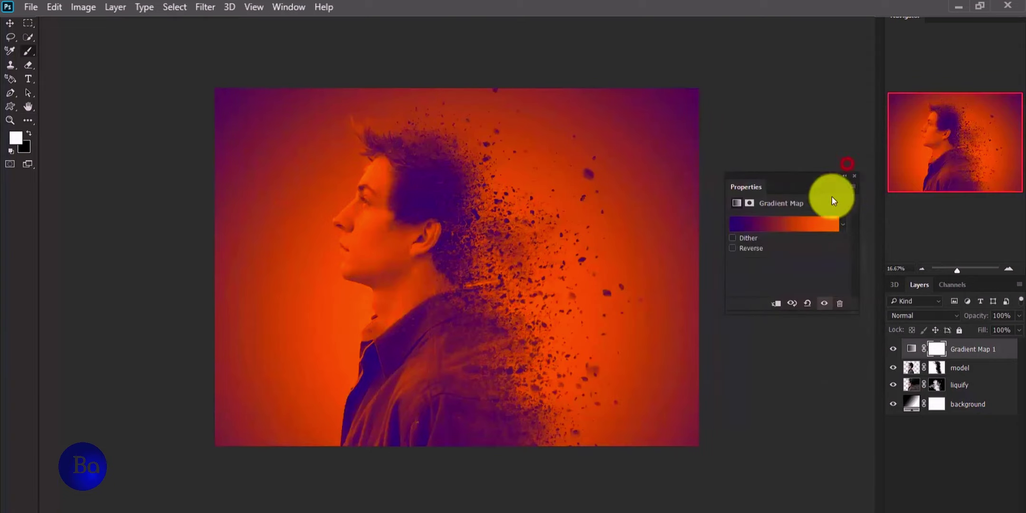
pyautogui.click(853, 175)
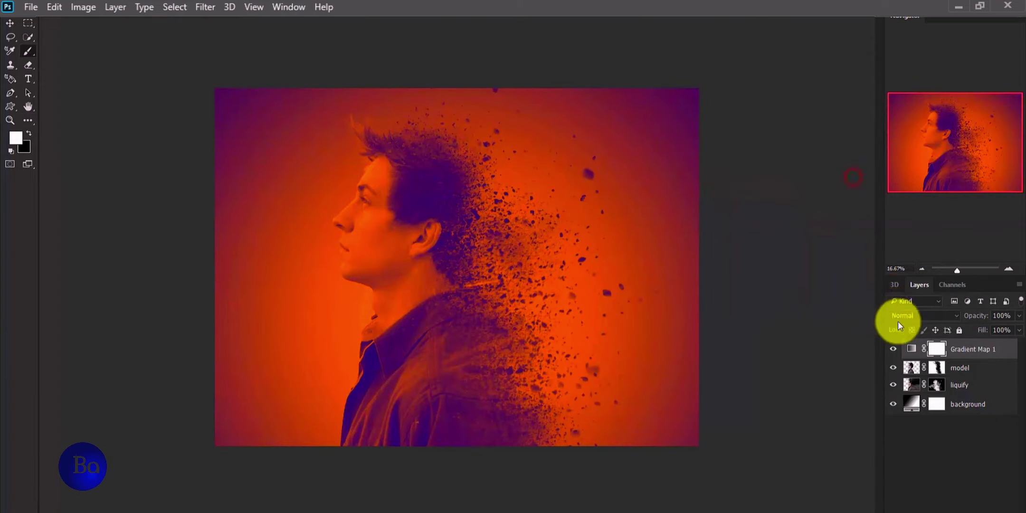
# Blend the gradient map in Soft Light at 50% opacity.
pyautogui.click(910, 314)
pyautogui.click(912, 186)
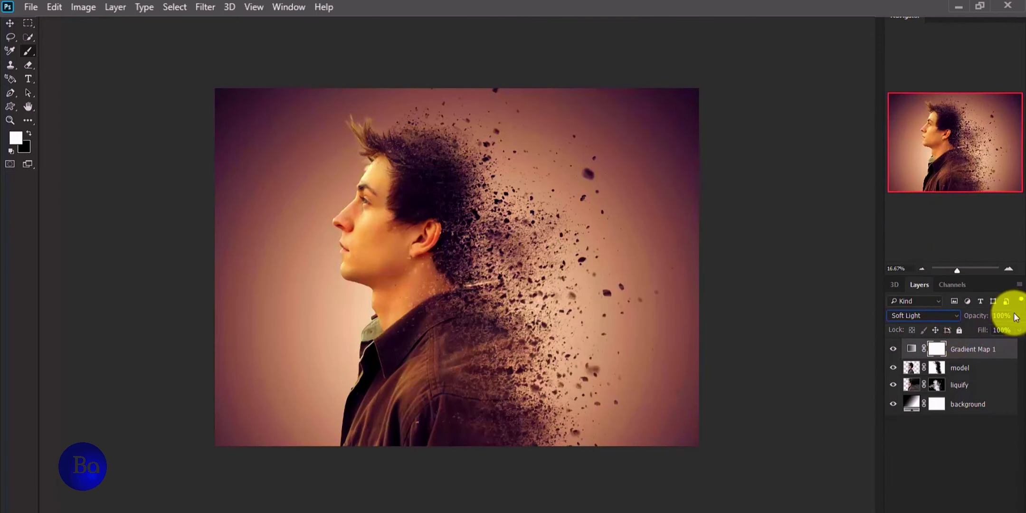
pyautogui.write('5')
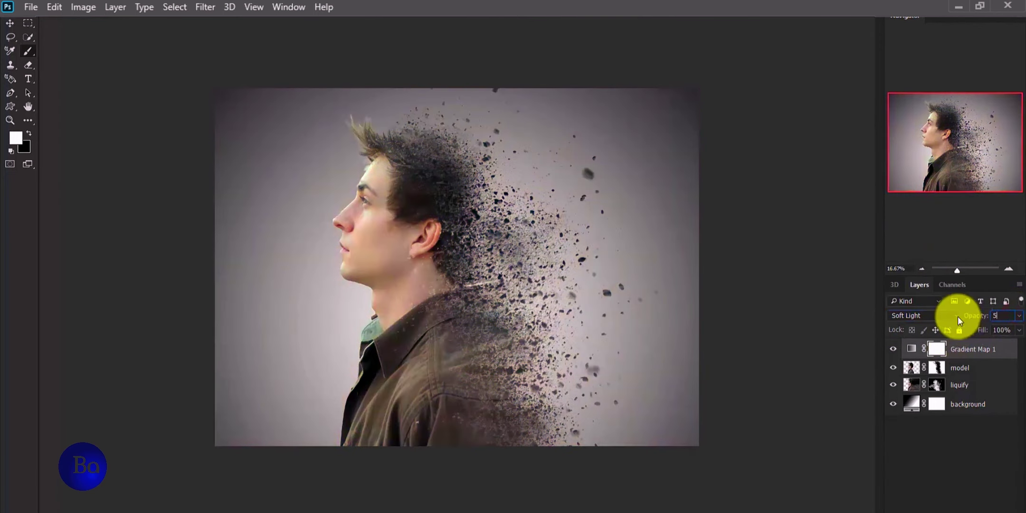
pyautogui.write('0')
pyautogui.press('Return')
pyautogui.click(965, 420)
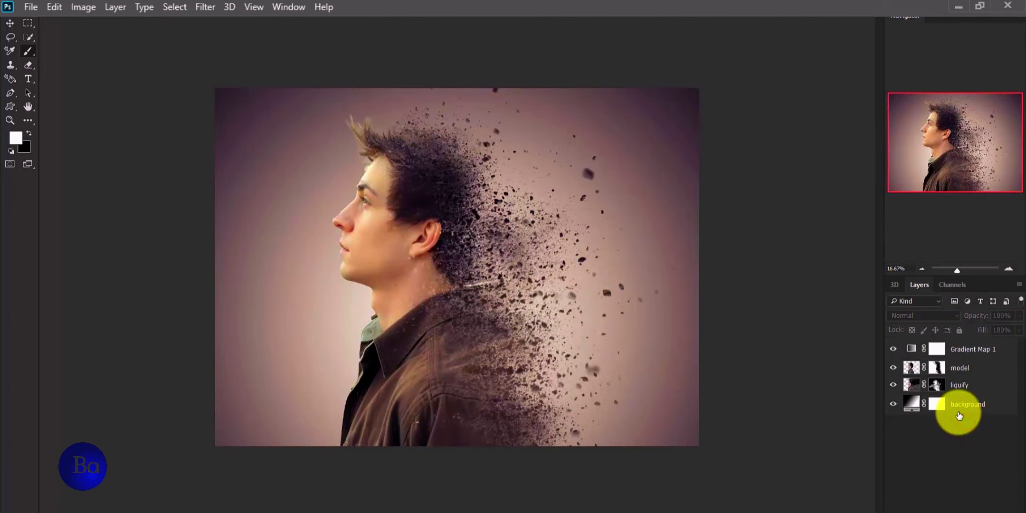
pyautogui.hotkey('ctrl', '-')
pyautogui.hotkey('ctrl', '-')
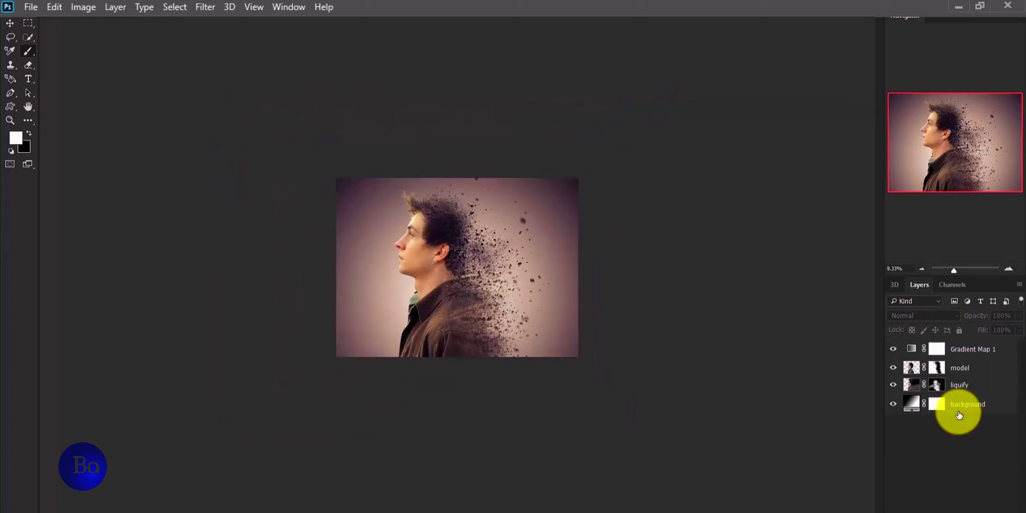
pyautogui.hotkey('ctrl', '+')
pyautogui.hotkey('ctrl', '+')
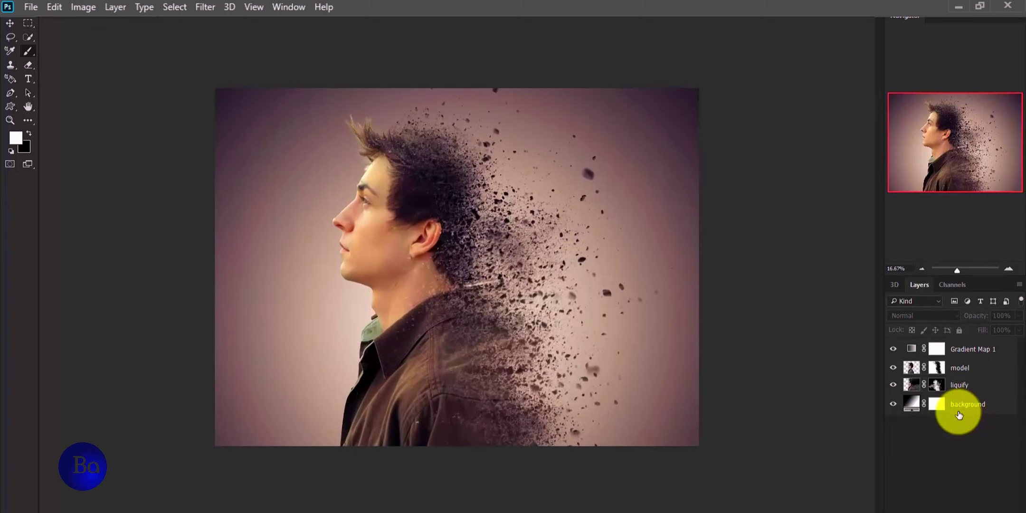